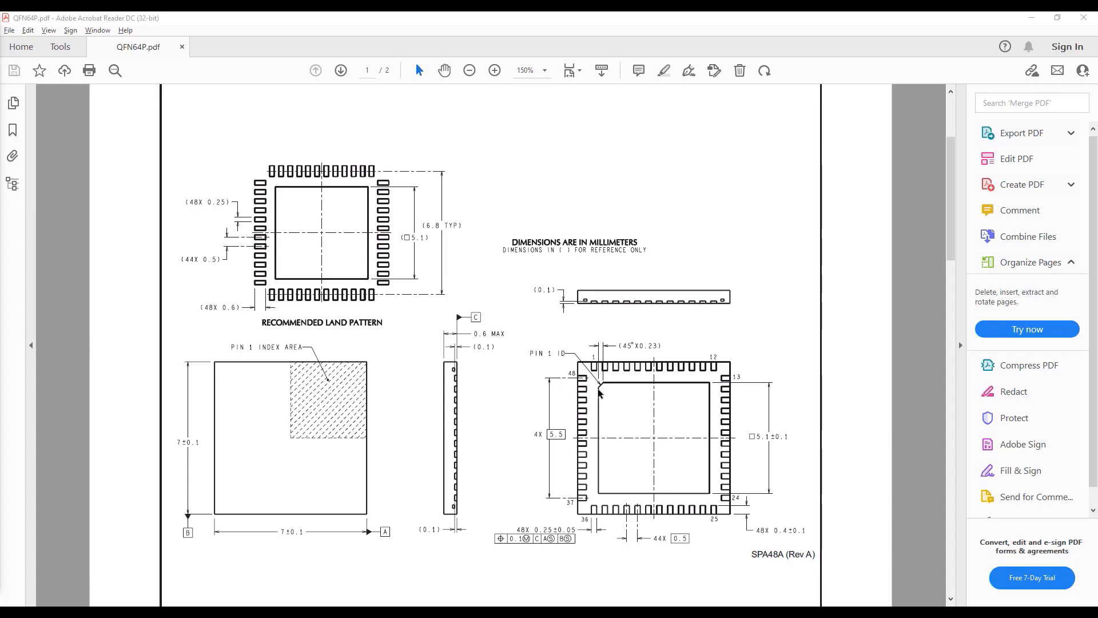
Switch to the play folder in File Explorer and check its path and the padstack files 0p6x0p25.pad and sq5p1.pad
{"action": "mouse_move", "coordinate": [173, 599]}
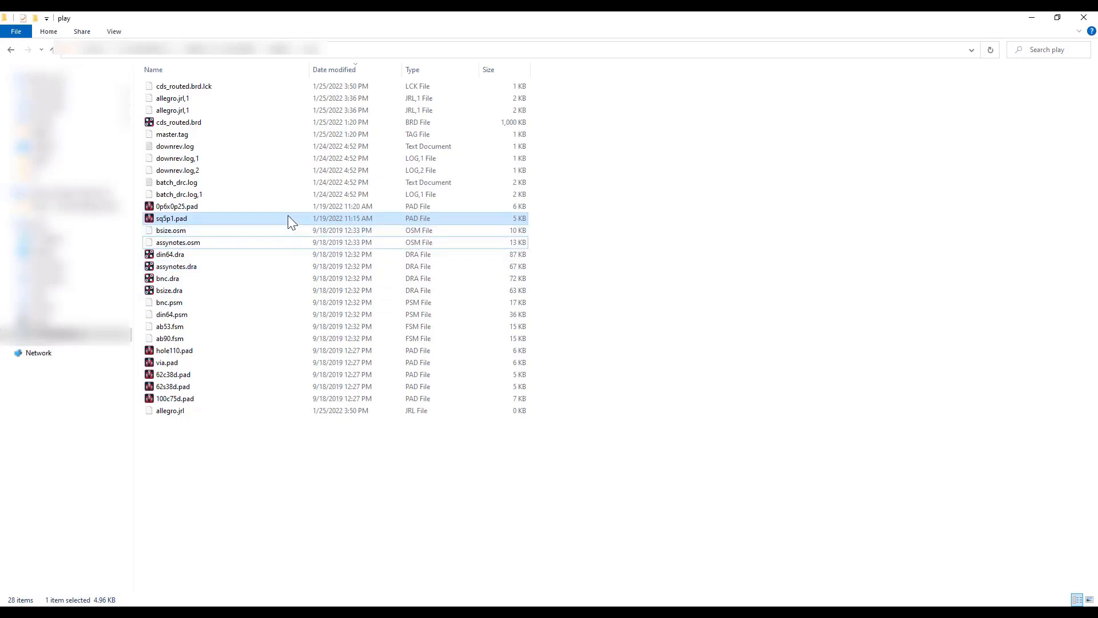
{"action": "left_click", "coordinate": [356, 52]}
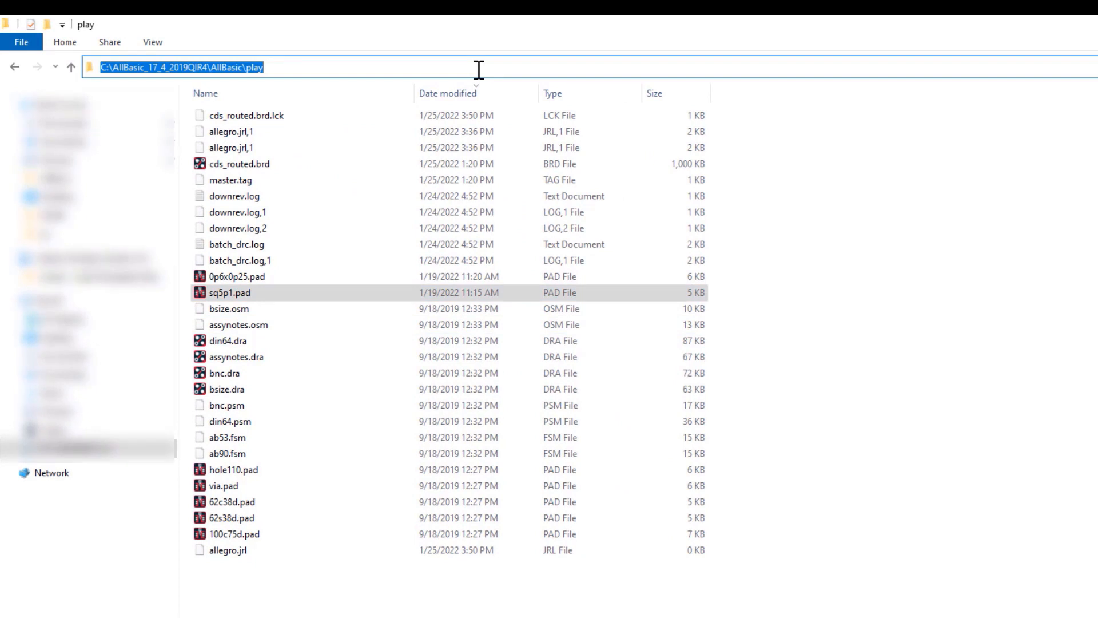
{"action": "left_click", "coordinate": [383, 278]}
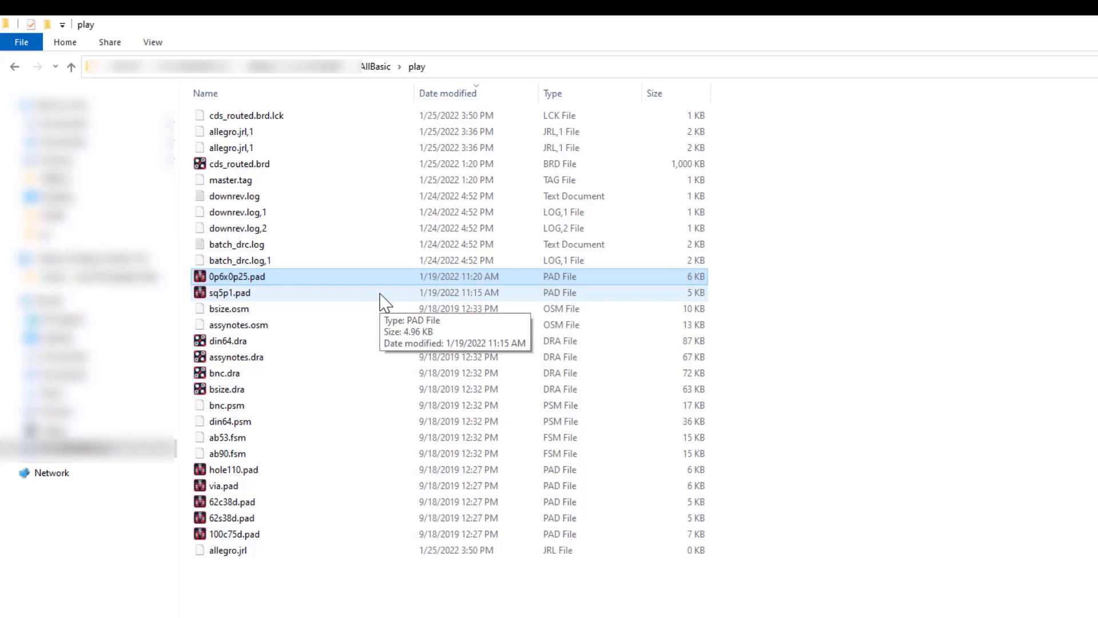
{"action": "left_click", "coordinate": [381, 294]}
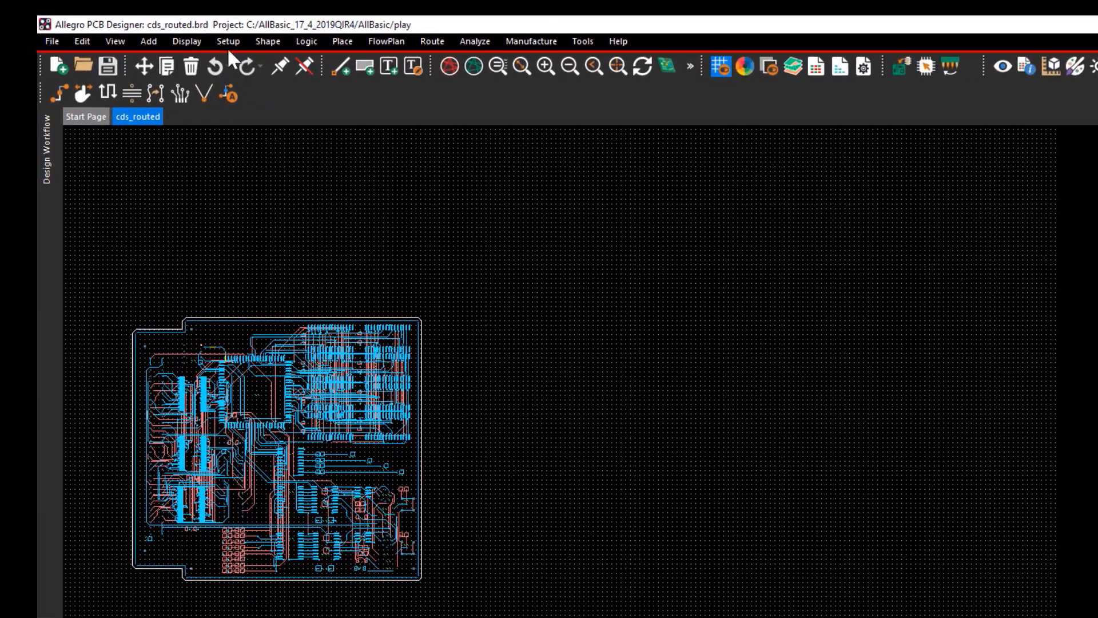
Switch to Allegro PCB Designer and check that the library padpath preference includes C:/AllBasic_17_4_2019QIR4/AllBasic/play
{"action": "left_click", "coordinate": [140, 31]}
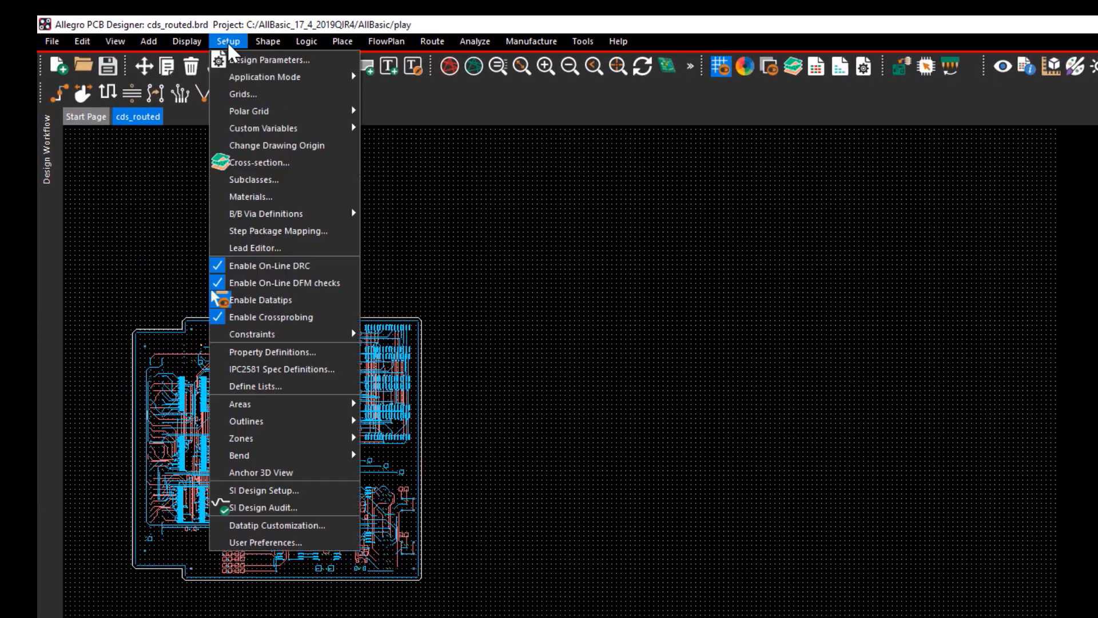
{"action": "left_click", "coordinate": [240, 541]}
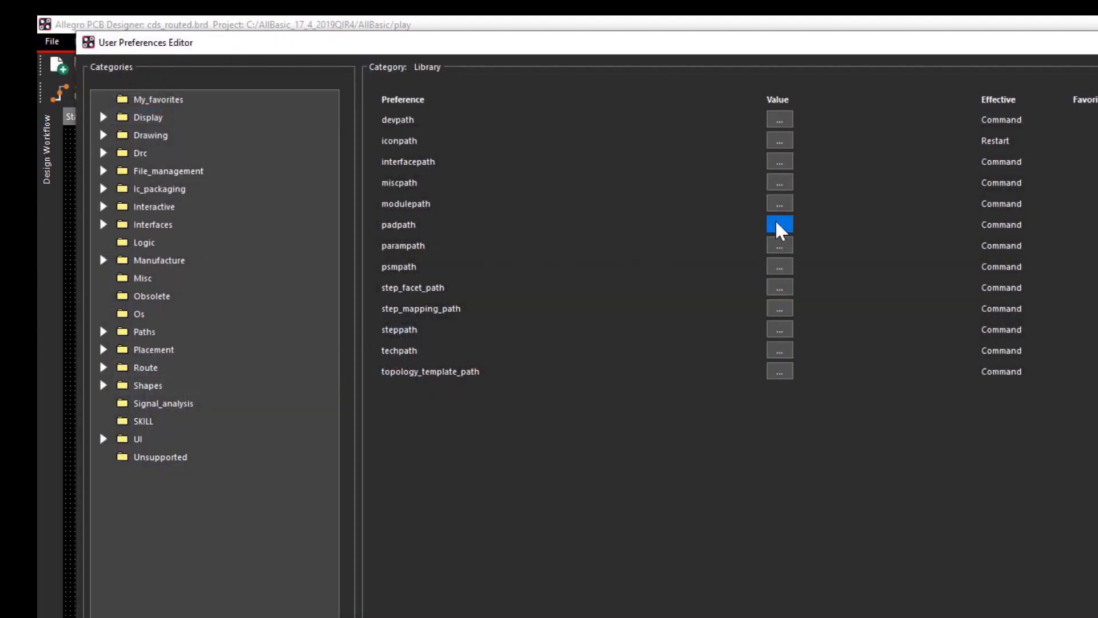
{"action": "left_click", "coordinate": [779, 224]}
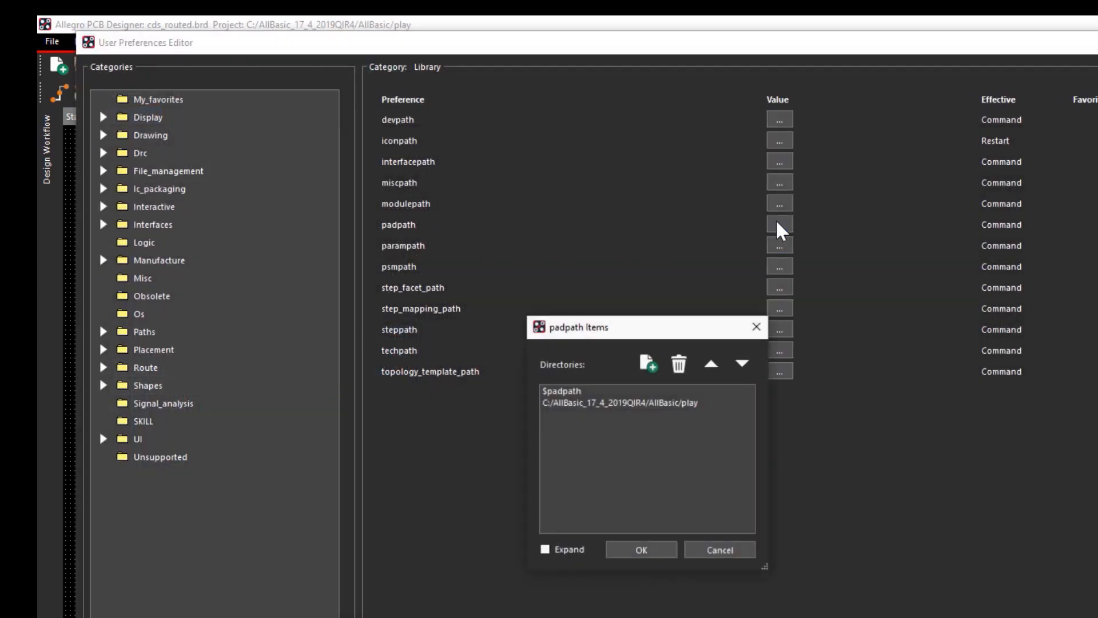
{"action": "left_click", "coordinate": [631, 404]}
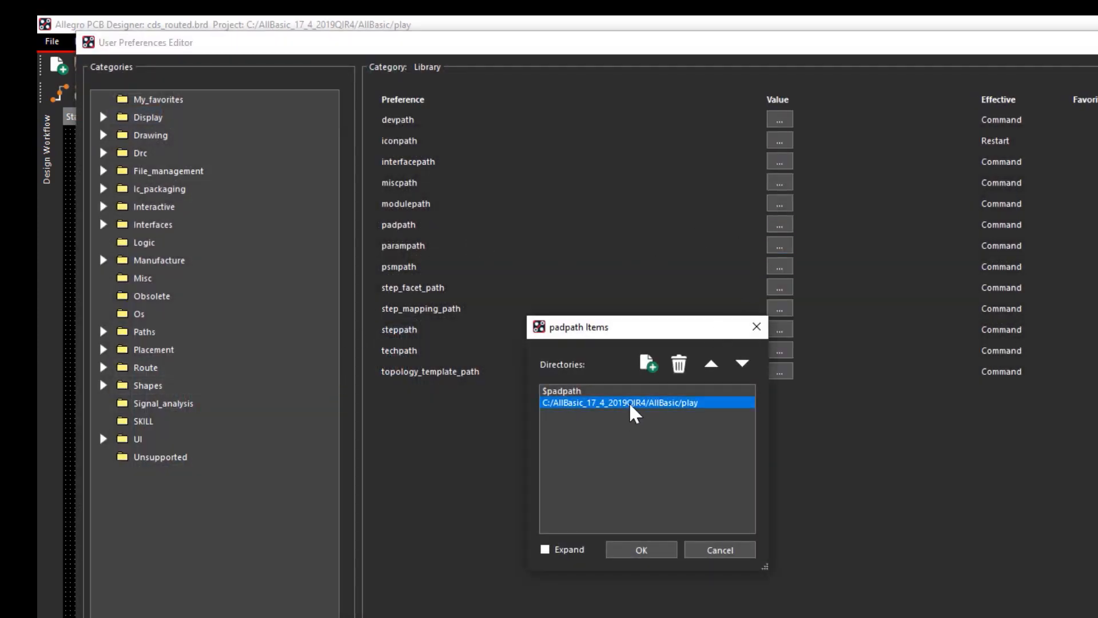
{"action": "left_click", "coordinate": [631, 404]}
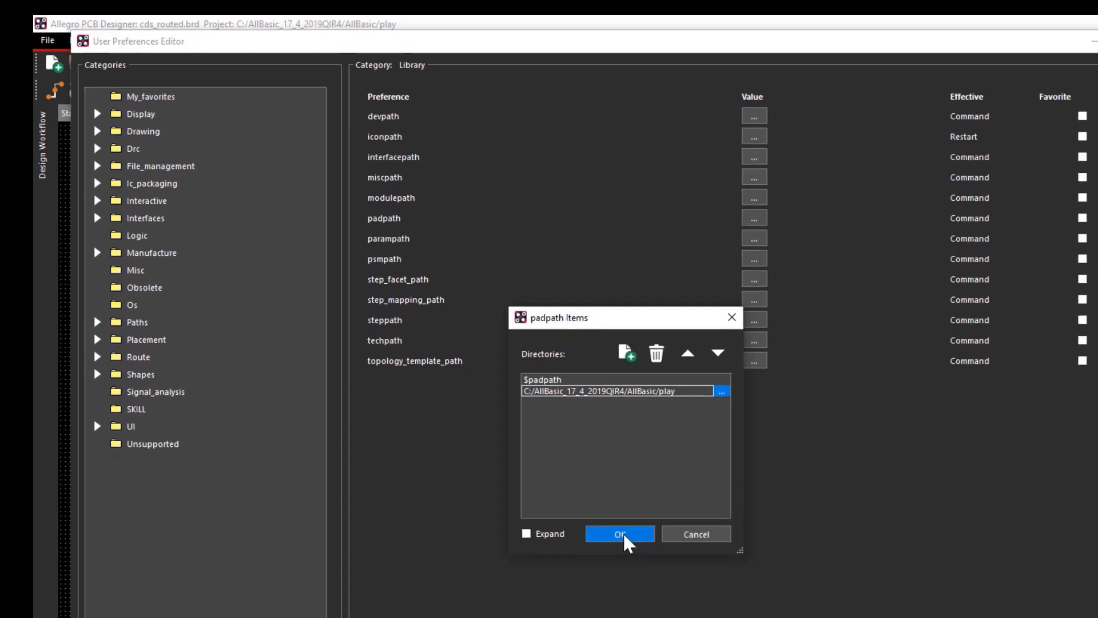
{"action": "left_click", "coordinate": [621, 534]}
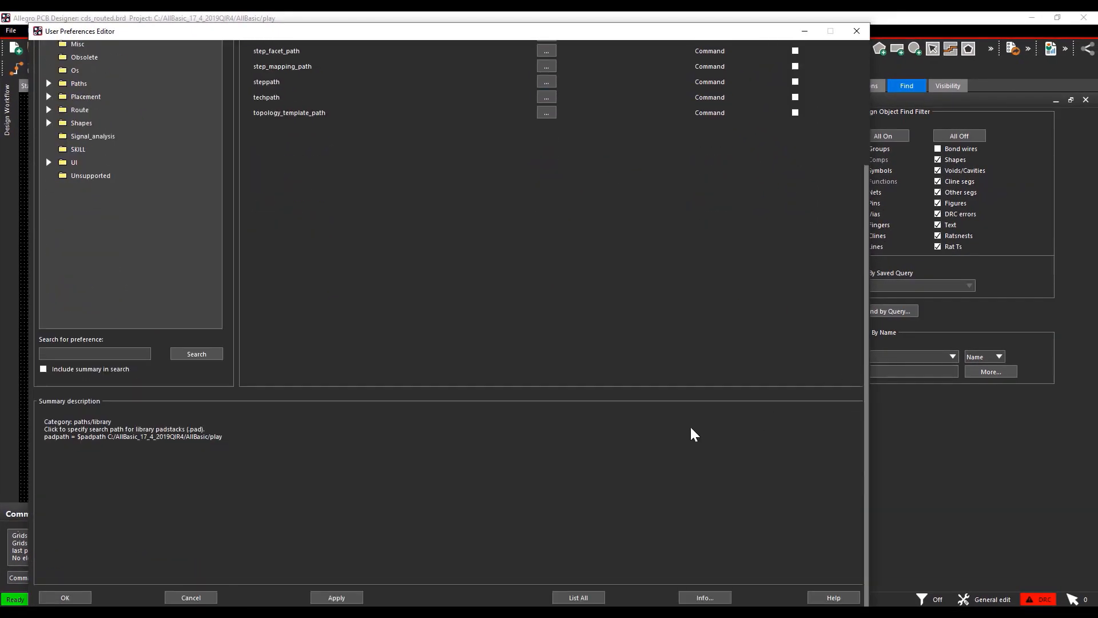
{"action": "left_click", "coordinate": [81, 597]}
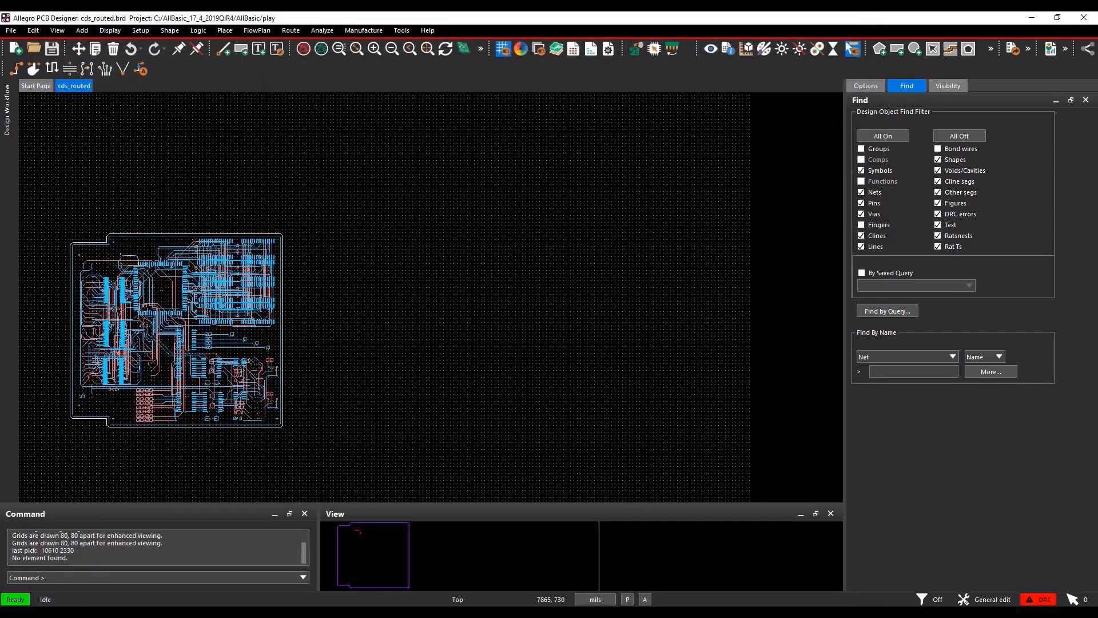
{"action": "left_click", "coordinate": [438, 353]}
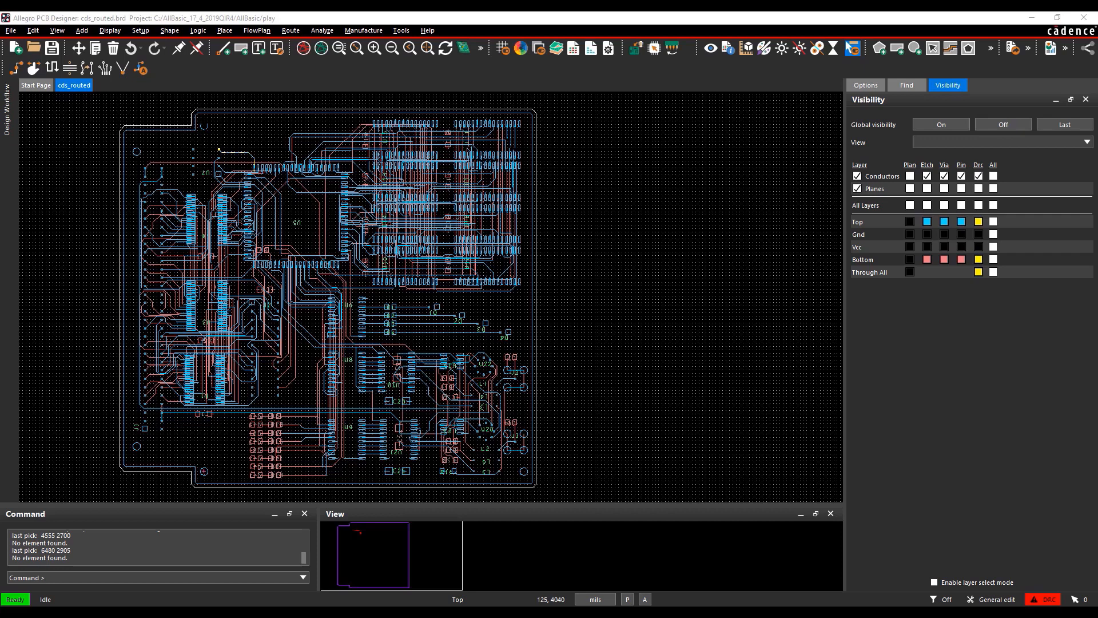
Create a Package symbol (wizard) drawing named QFN50p700x700x60-48 without saving the changes to cds_routed.brd
{"action": "left_click", "coordinate": [11, 30]}
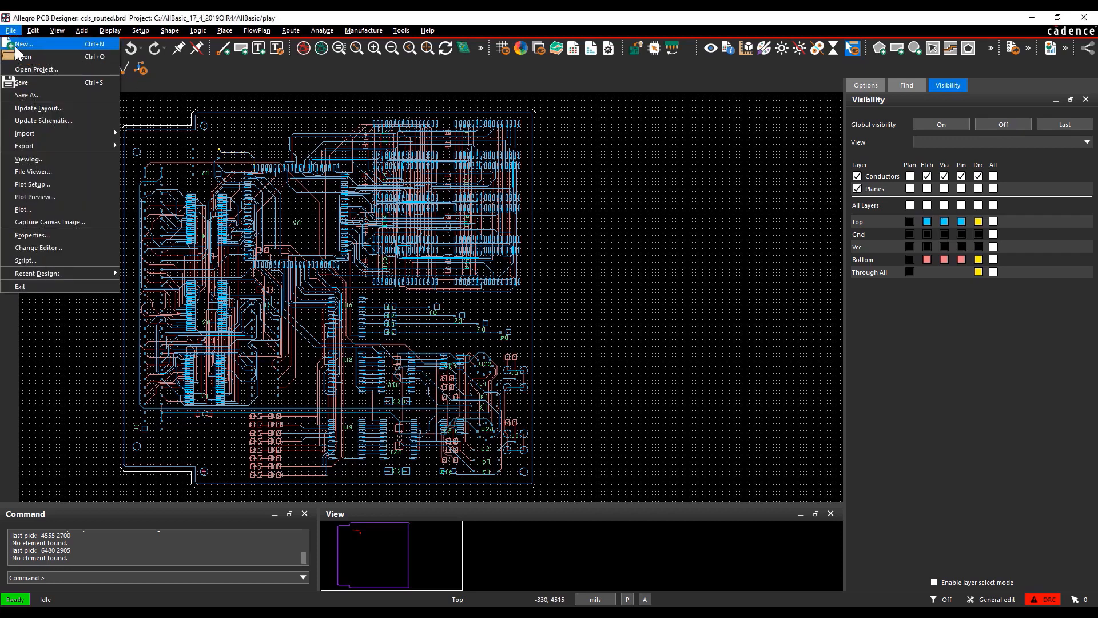
{"action": "left_click", "coordinate": [31, 48]}
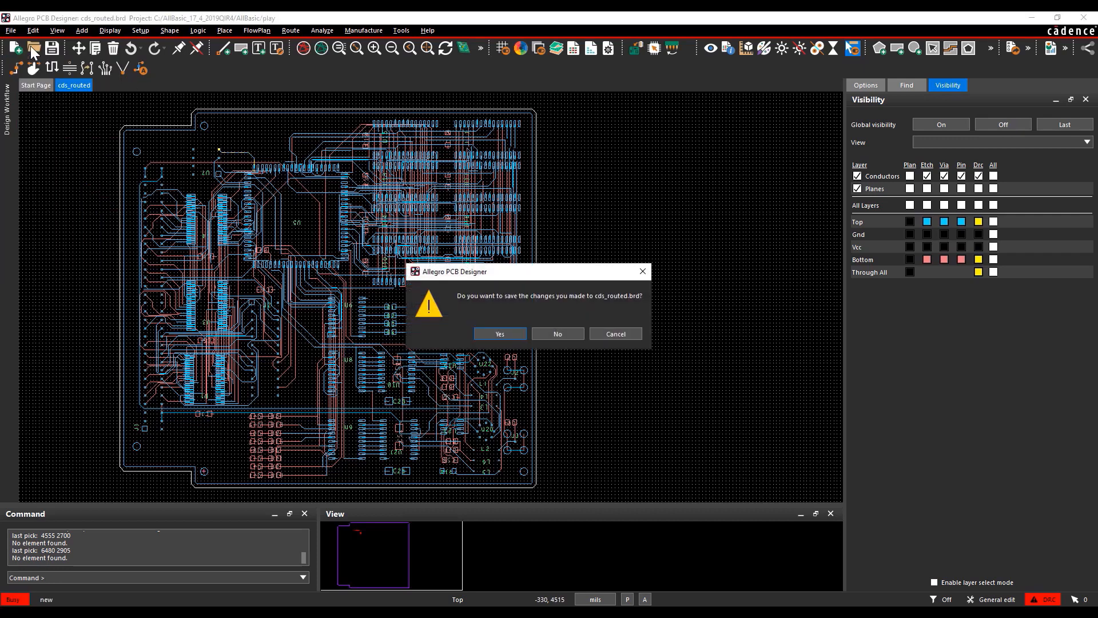
{"action": "left_click", "coordinate": [558, 334]}
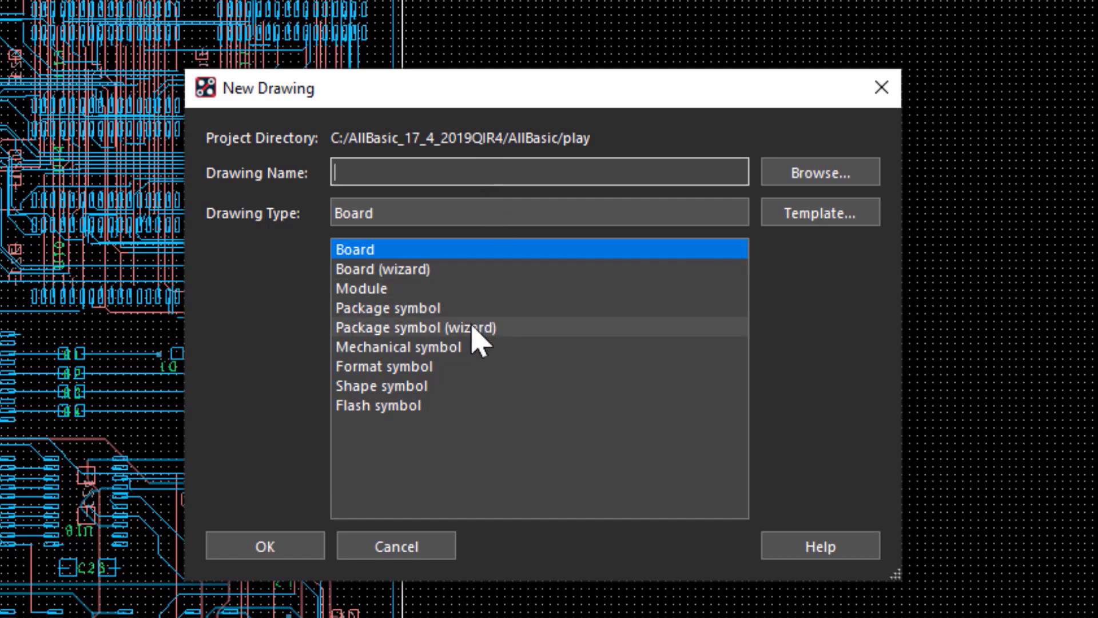
{"action": "left_click", "coordinate": [473, 329]}
{"action": "left_click", "coordinate": [452, 175]}
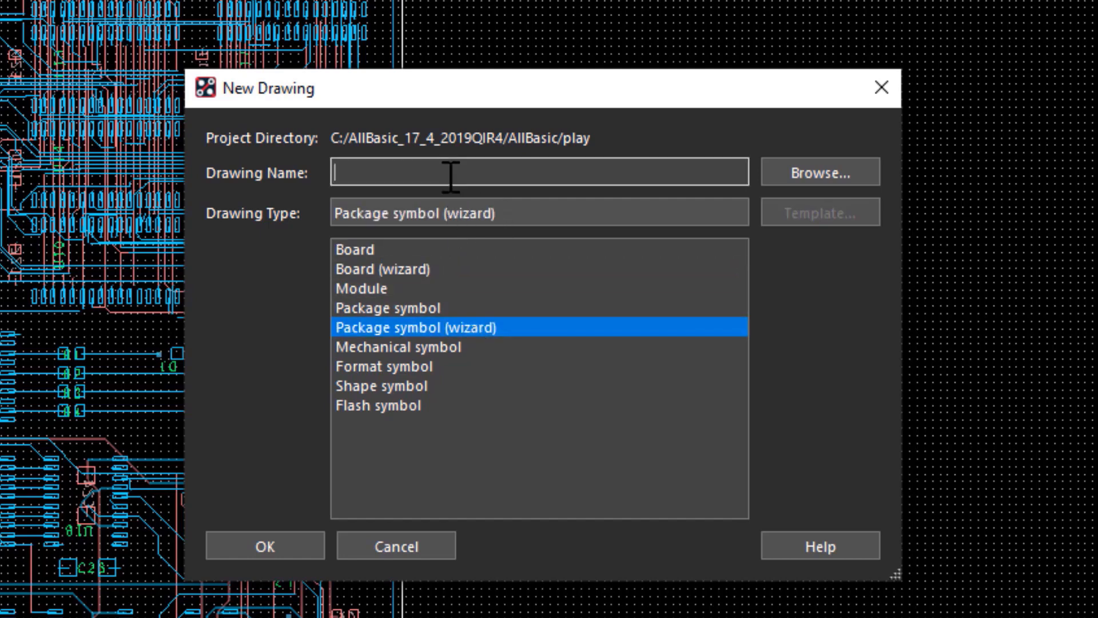
{"action": "right_click", "coordinate": [451, 175]}
{"action": "left_click", "coordinate": [485, 309]}
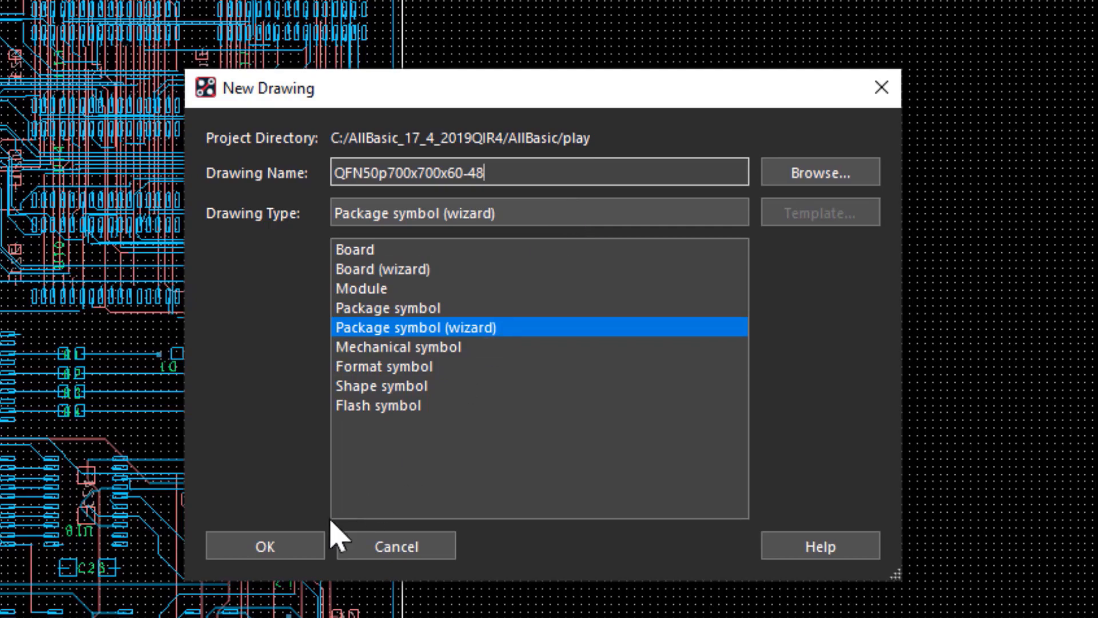
{"action": "left_click", "coordinate": [279, 547]}
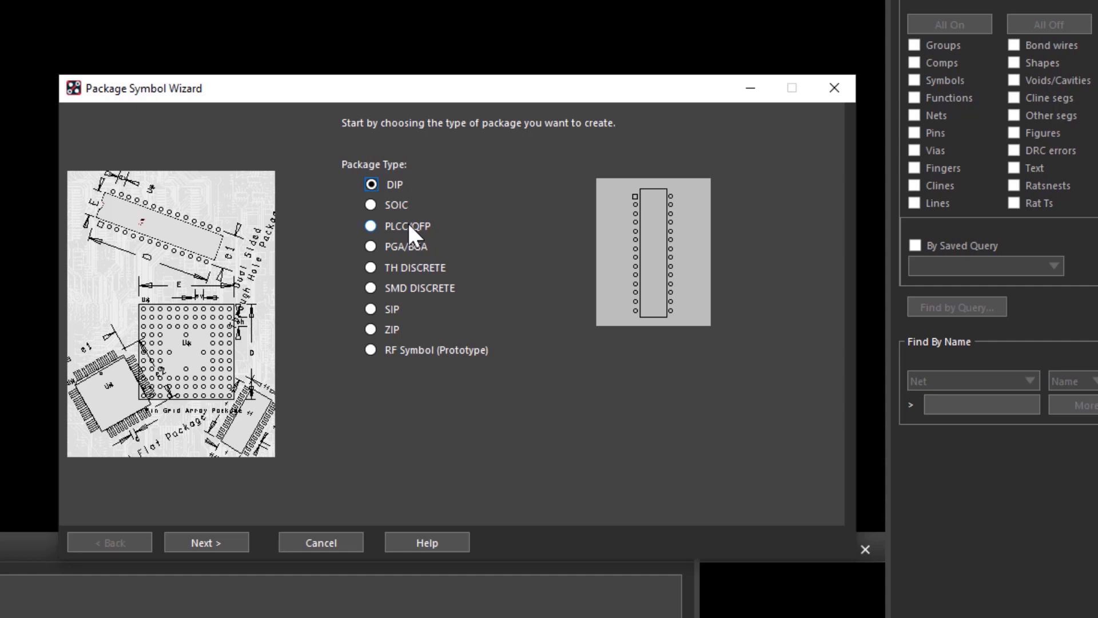
Choose the PLCC/QFP package type, load the default Cadence supplied template, and continue to the general parameters
{"action": "left_click", "coordinate": [417, 247]}
{"action": "left_click", "coordinate": [414, 228]}
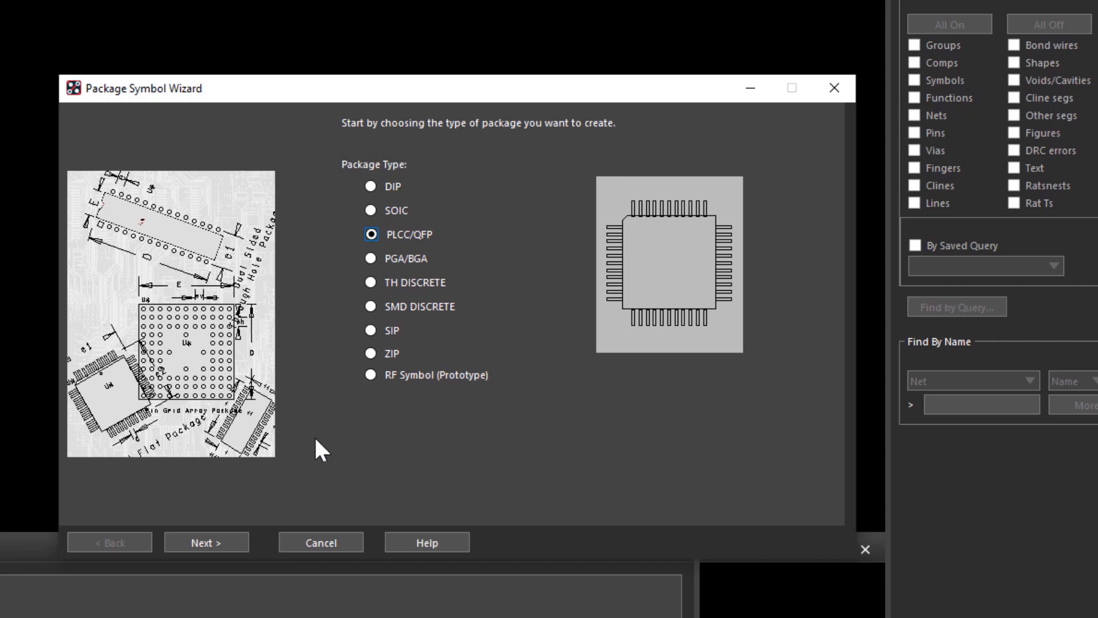
{"action": "left_click", "coordinate": [216, 534]}
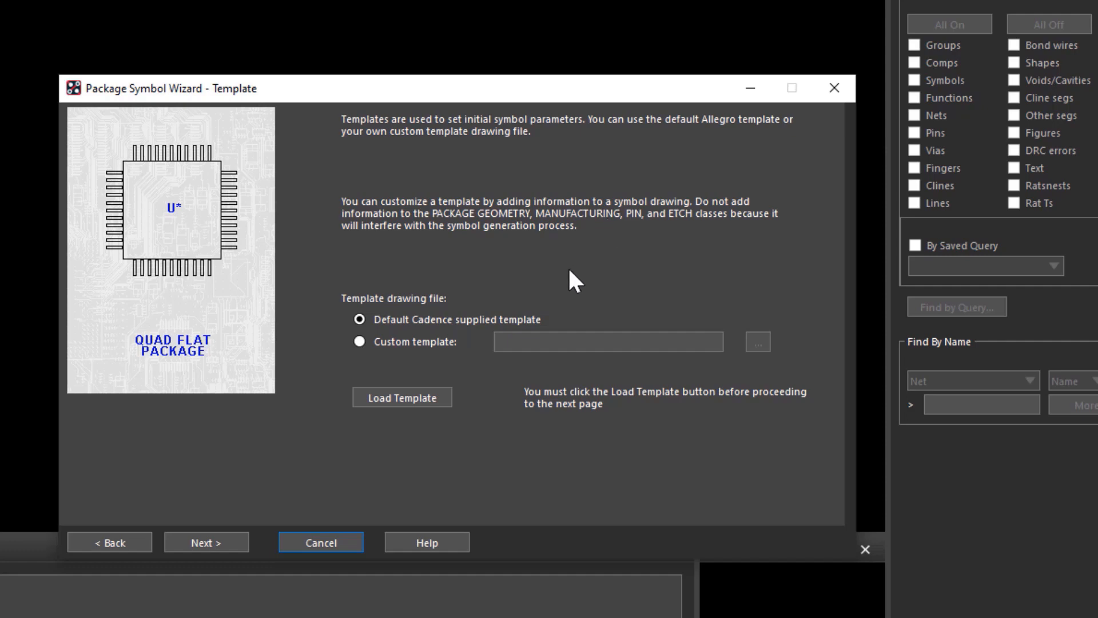
{"action": "left_click", "coordinate": [427, 400]}
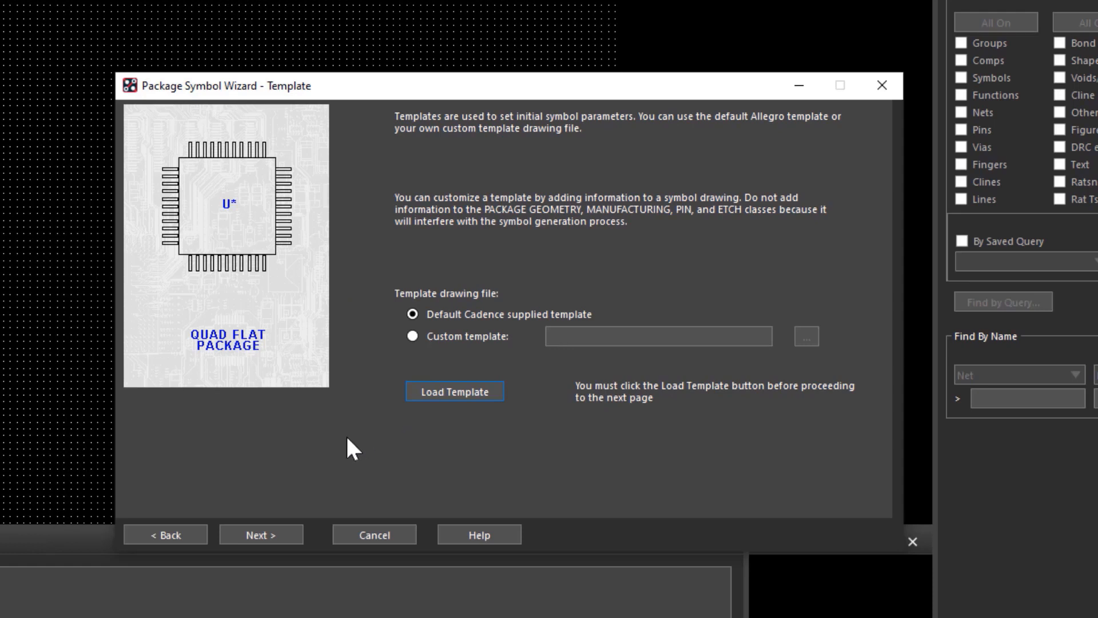
{"action": "left_click", "coordinate": [279, 532]}
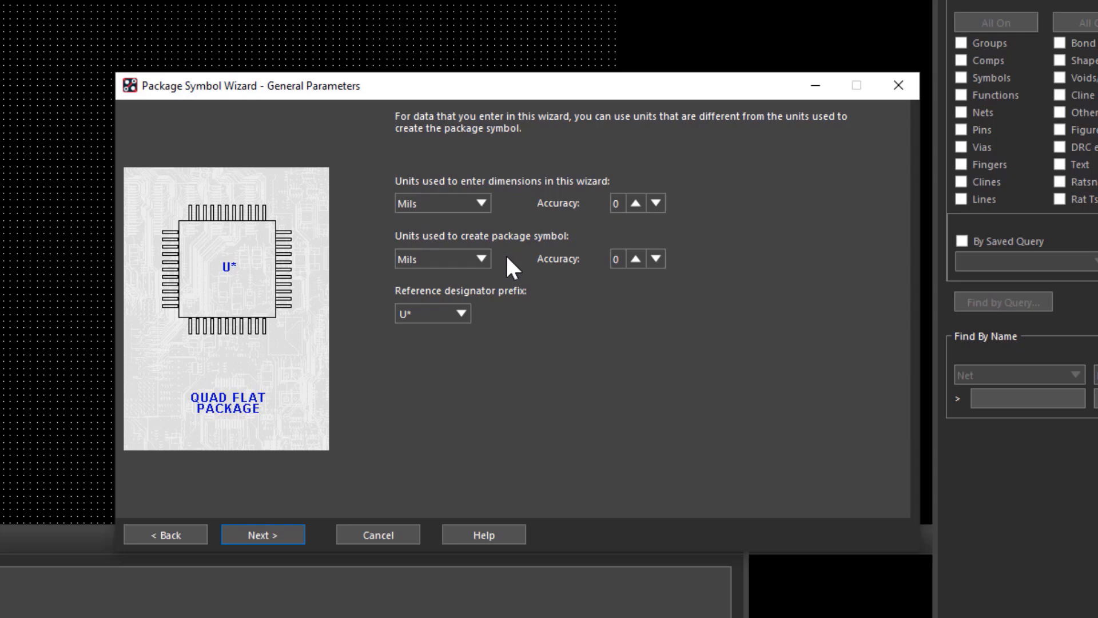
Set the accuracy to 4 for both the wizard dimension units and the package symbol units
{"action": "left_click", "coordinate": [482, 204]}
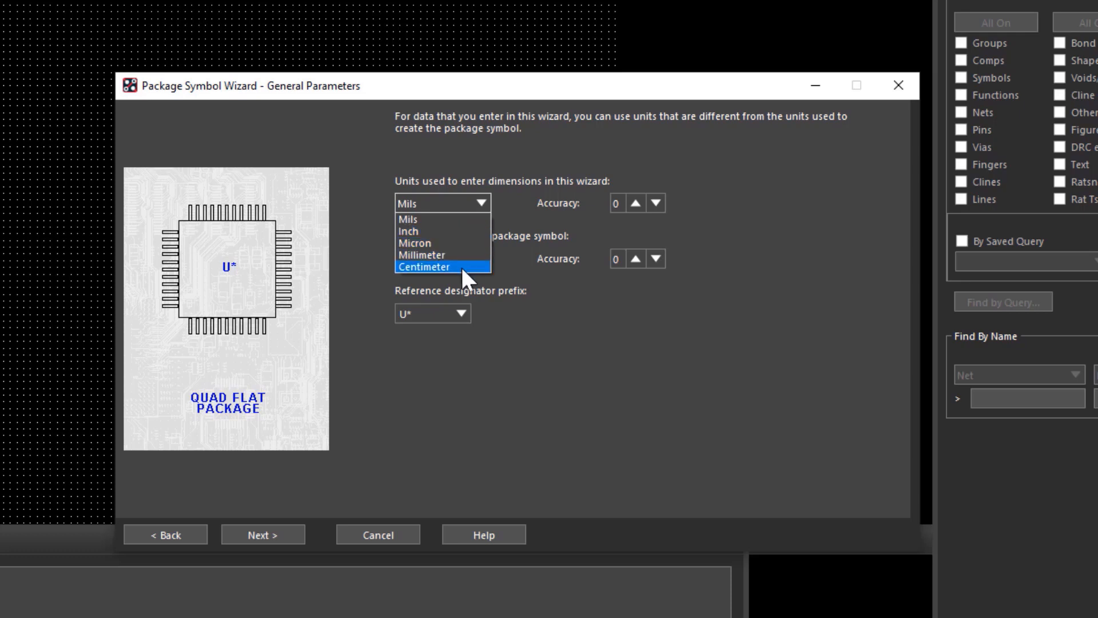
{"action": "left_click", "coordinate": [632, 207]}
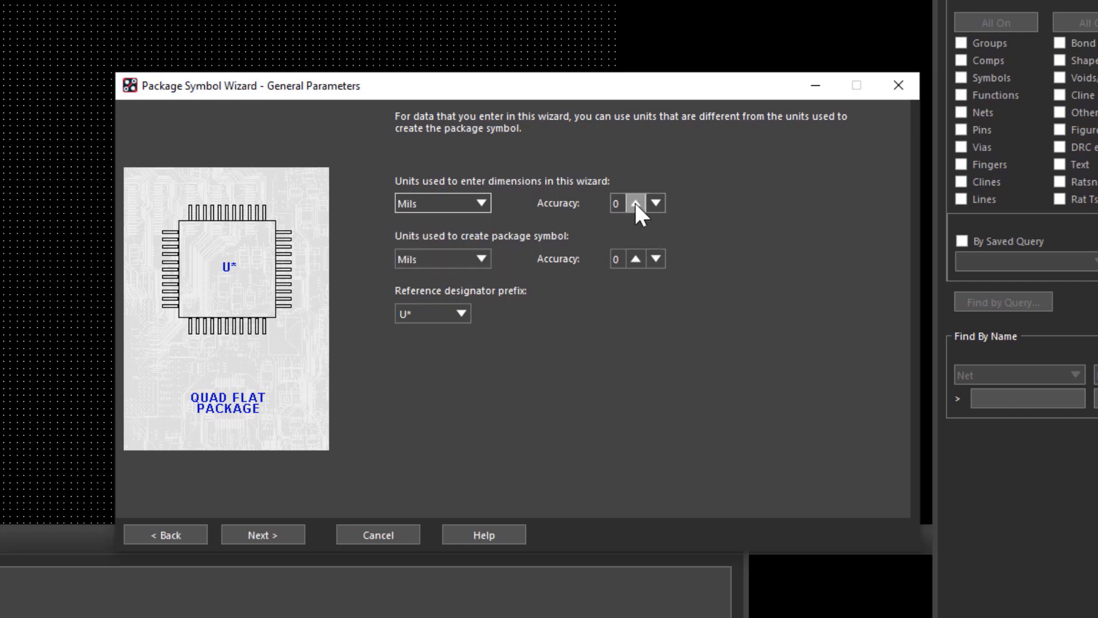
{"action": "left_click", "coordinate": [635, 203]}
{"action": "left_click", "coordinate": [635, 202]}
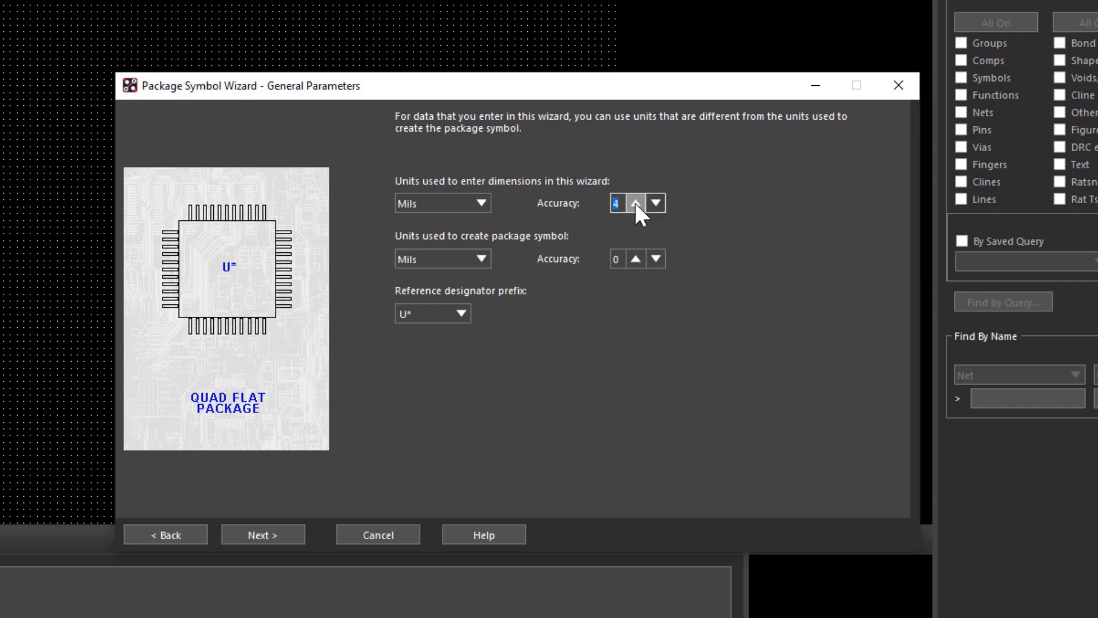
{"action": "left_click", "coordinate": [635, 259]}
{"action": "left_click", "coordinate": [635, 260]}
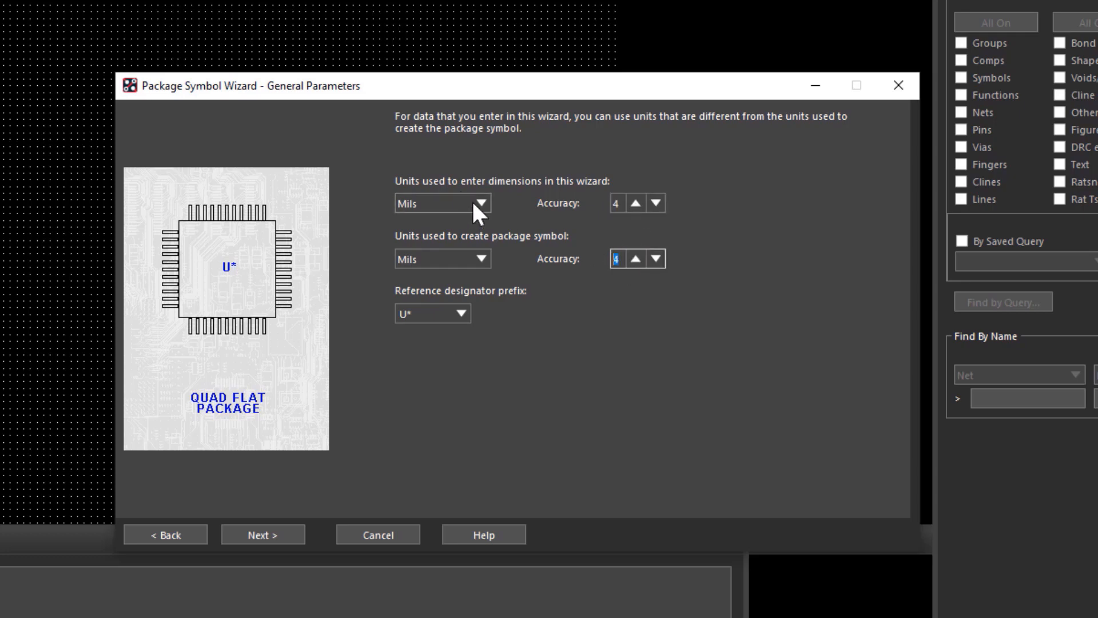
Try Micron with an accuracy of 2 as the unit for entering dimensions in the wizard
{"action": "left_click", "coordinate": [471, 201]}
{"action": "left_click", "coordinate": [463, 243]}
{"action": "left_click", "coordinate": [636, 203]}
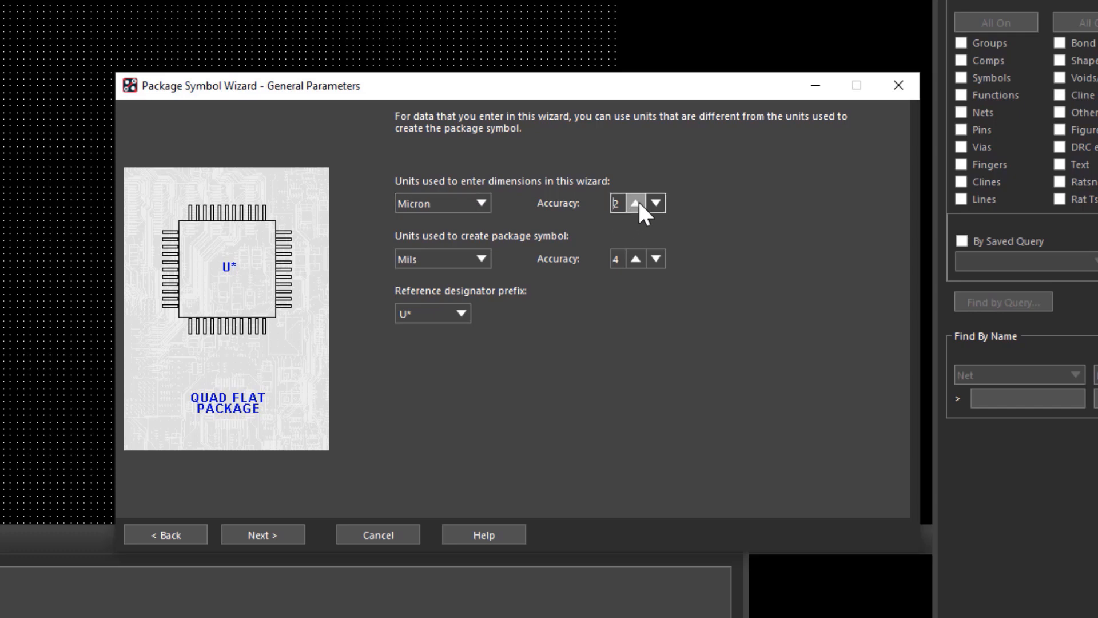
Set both the wizard dimension units and the package symbol units to Millimeter, with a wizard dimension accuracy of 4
{"action": "left_click", "coordinate": [481, 204]}
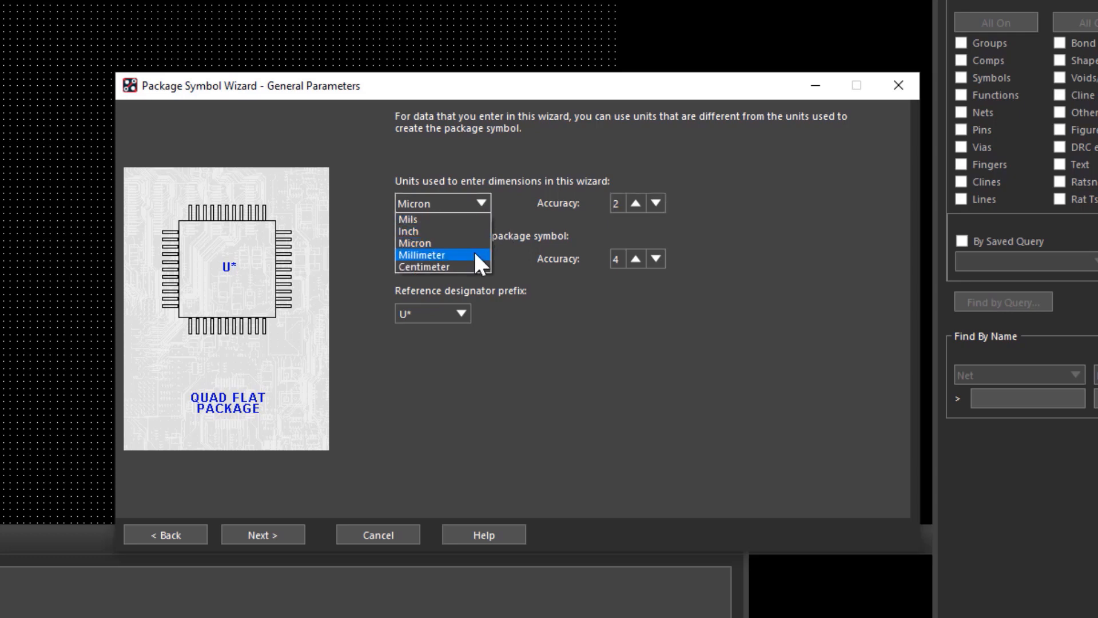
{"action": "left_click", "coordinate": [474, 254]}
{"action": "left_click", "coordinate": [483, 258]}
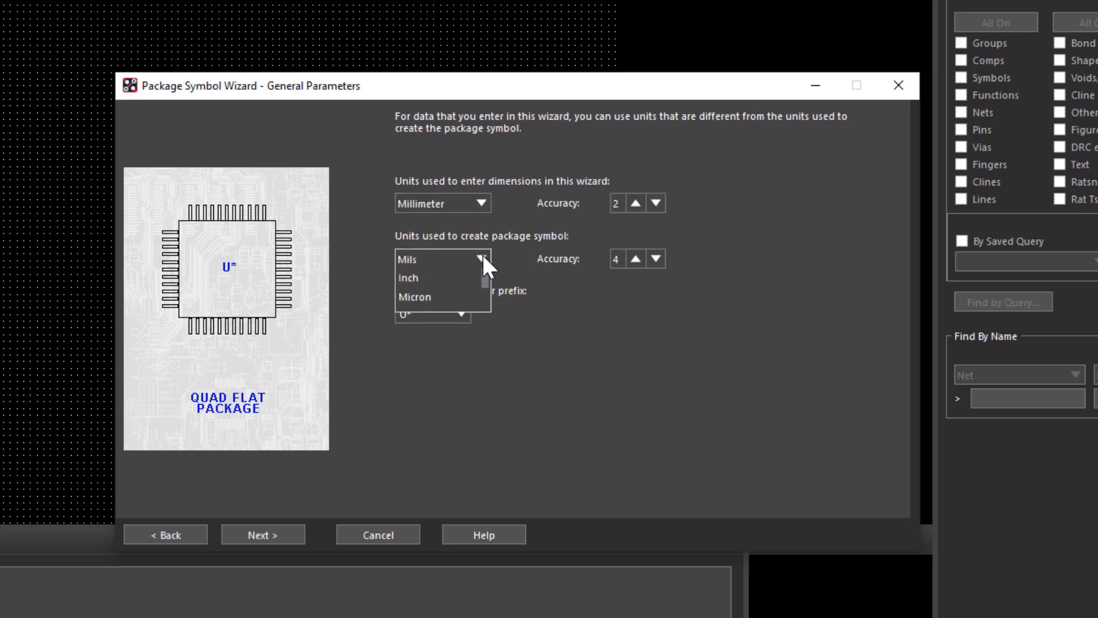
{"action": "left_click", "coordinate": [461, 311]}
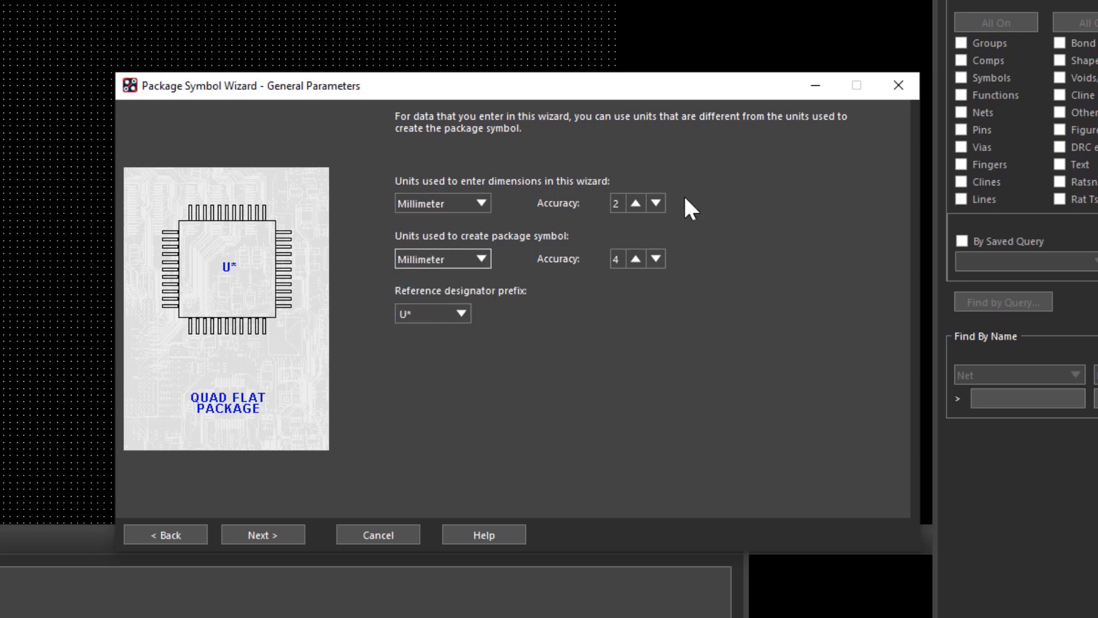
{"action": "left_click", "coordinate": [633, 200]}
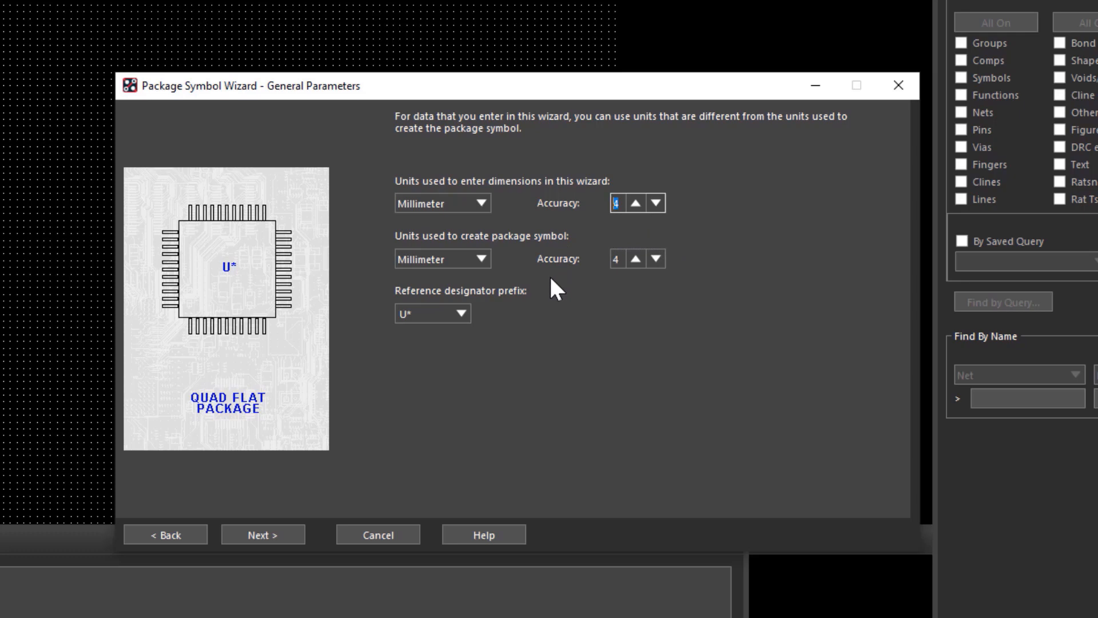
Try J* as the reference designator prefix and set it back to U*
{"action": "left_click", "coordinate": [461, 313]}
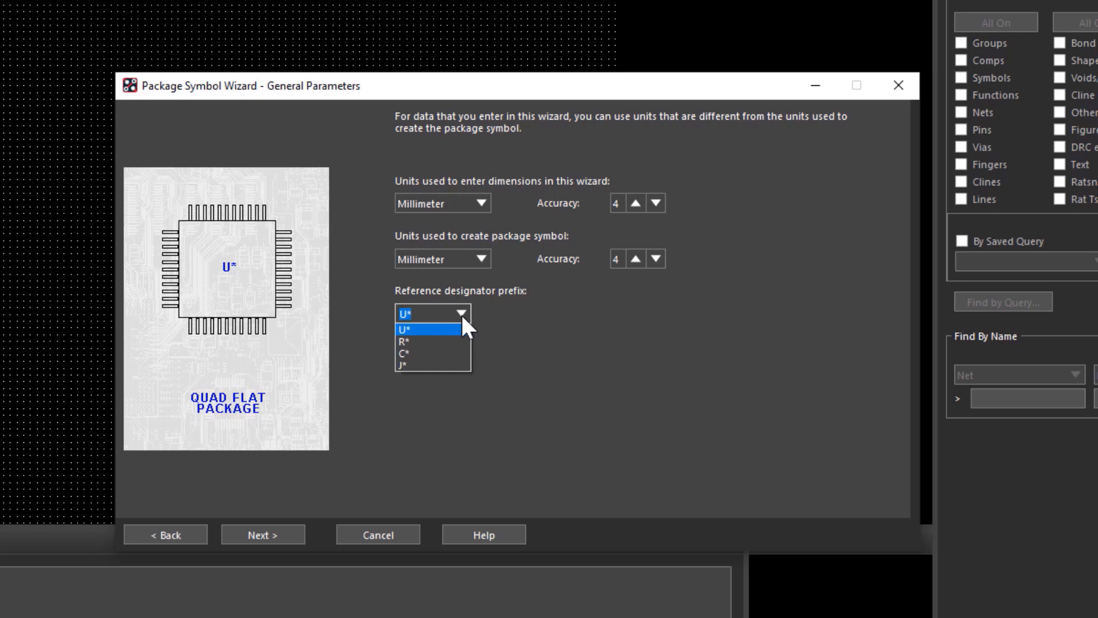
{"action": "left_click", "coordinate": [437, 312]}
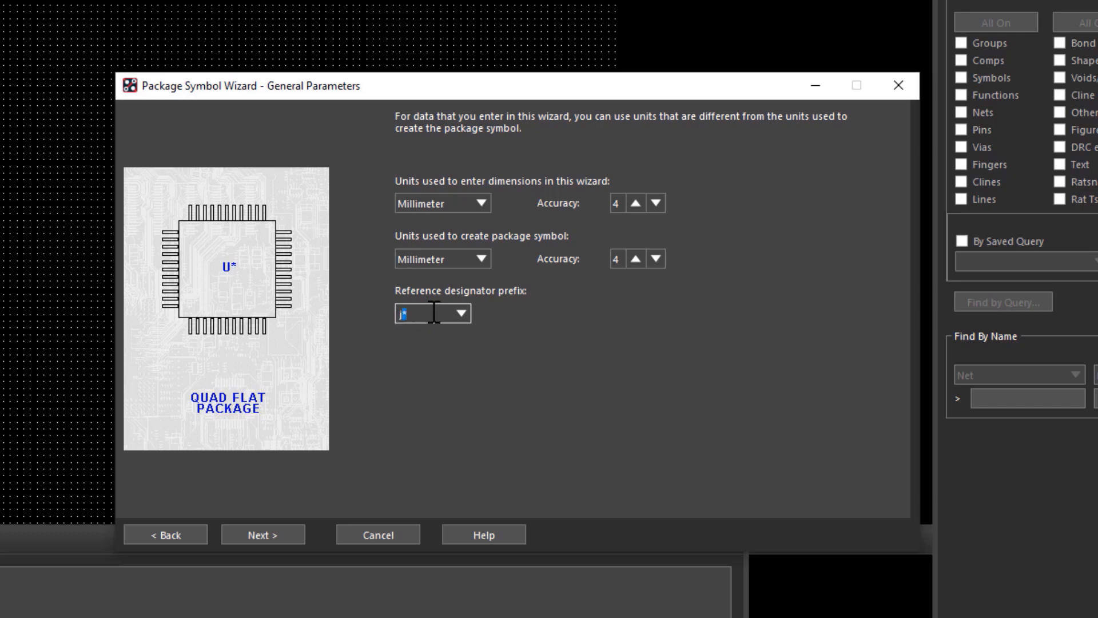
{"action": "type", "text": "J"}
{"action": "left_click", "coordinate": [461, 313]}
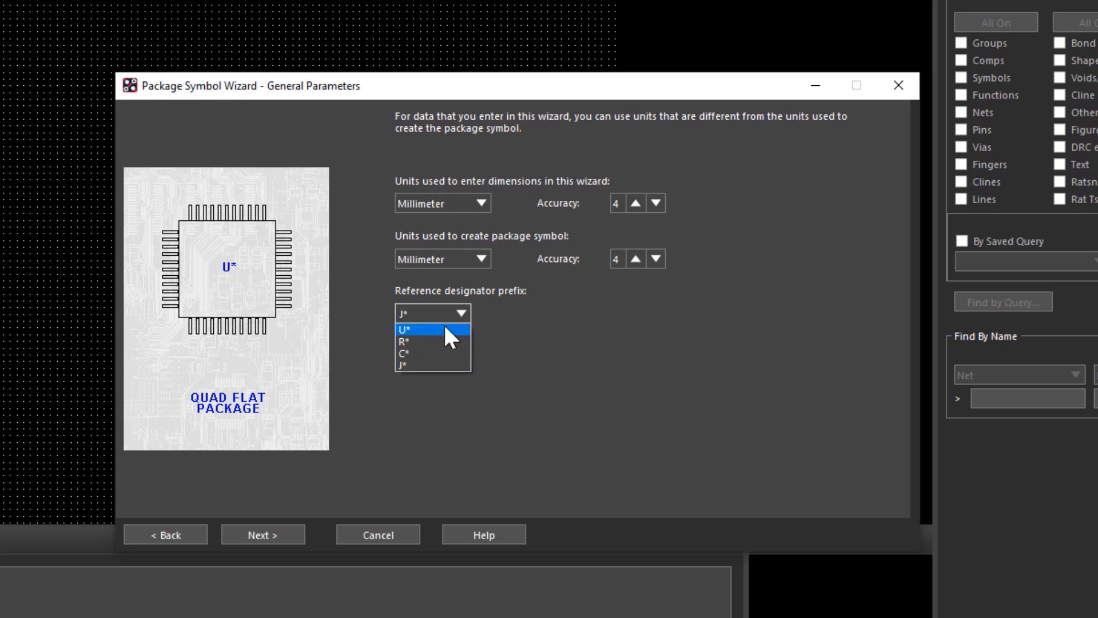
{"action": "left_click", "coordinate": [445, 329]}
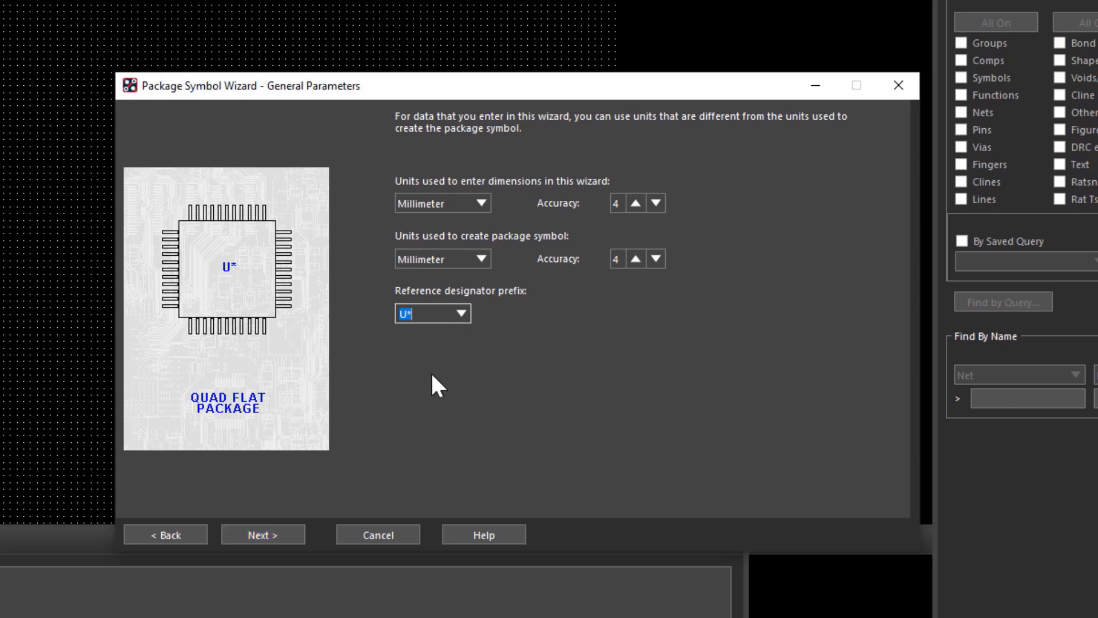
Set both the vertical and the horizontal pin count of the package to 12
{"action": "left_click", "coordinate": [287, 538]}
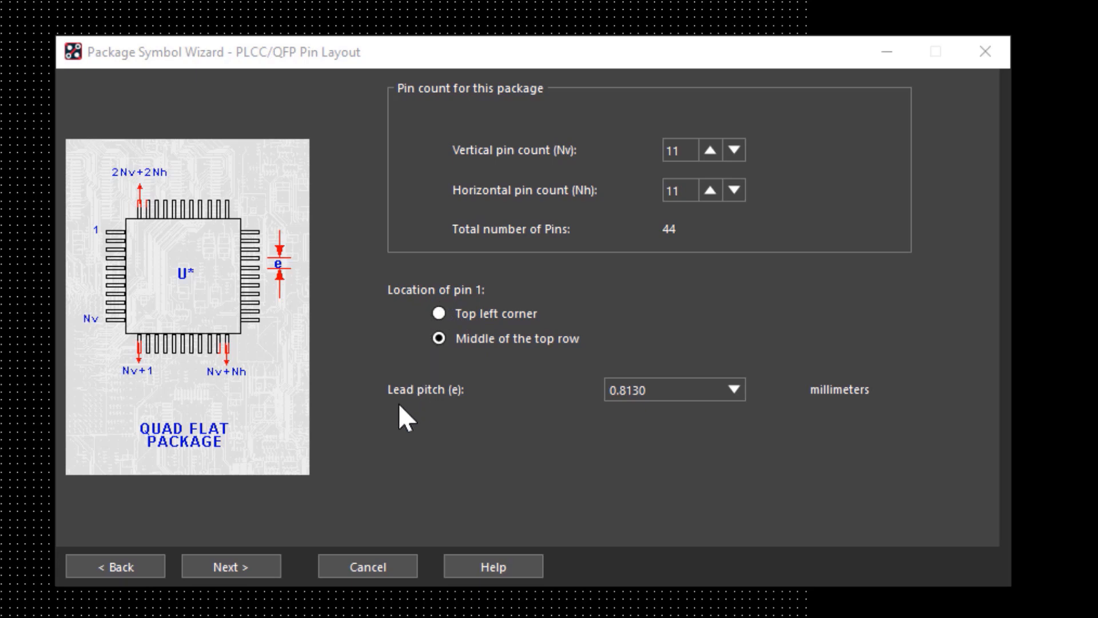
{"action": "left_click", "coordinate": [681, 151]}
{"action": "double_click", "coordinate": [681, 151]}
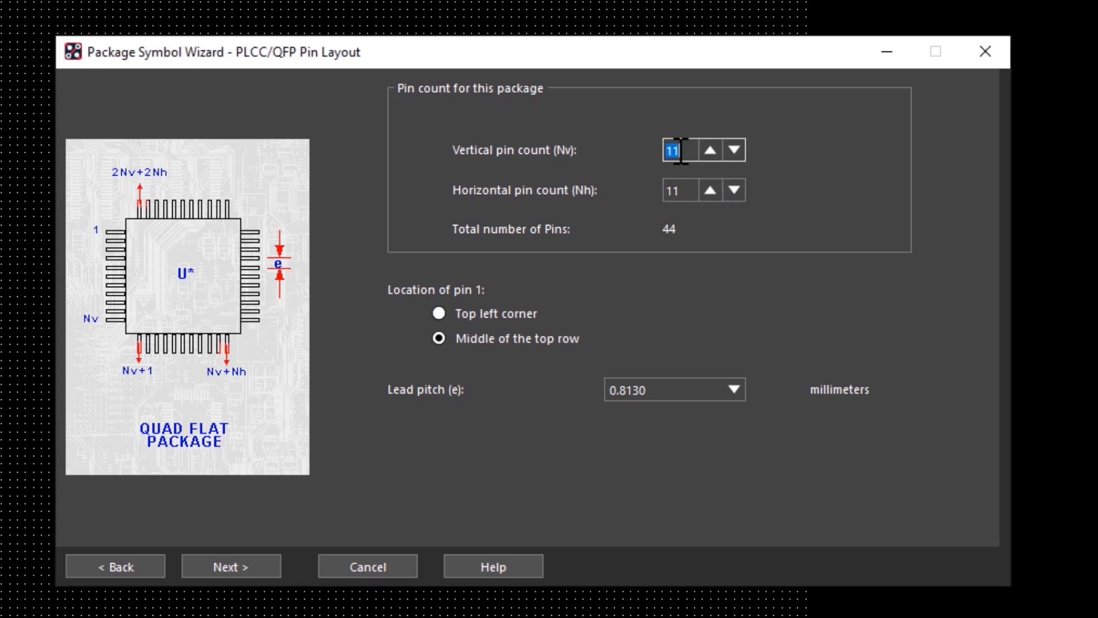
{"action": "type", "text": "12"}
{"action": "left_click", "coordinate": [688, 191]}
{"action": "double_click", "coordinate": [688, 191]}
{"action": "type", "text": "12"}
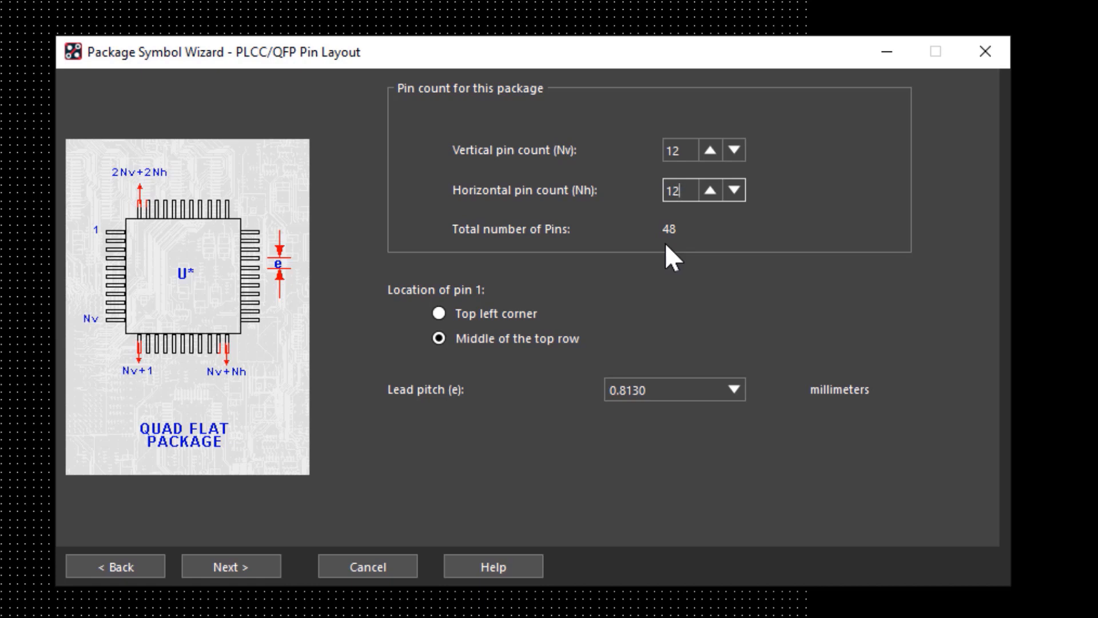
Locate pin 1 at the top left corner, set the lead pitch to 0.5000 mm and accept the pin layout
{"action": "left_click", "coordinate": [517, 315]}
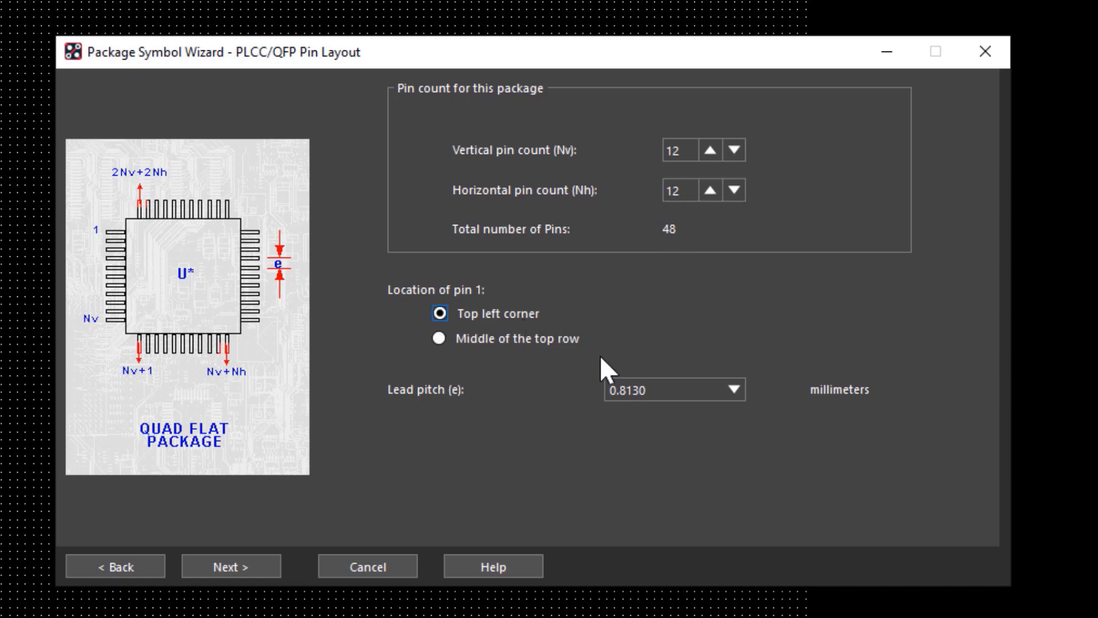
{"action": "double_click", "coordinate": [660, 391]}
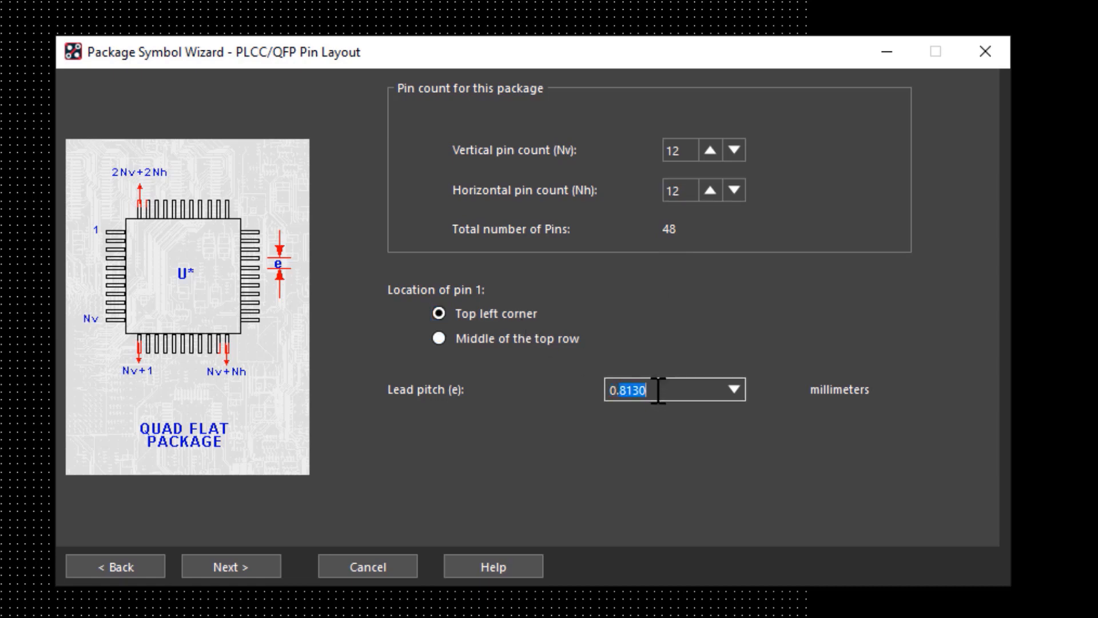
{"action": "type", "text": "5000"}
{"action": "key", "text": "Return"}
{"action": "left_click", "coordinate": [272, 563]}
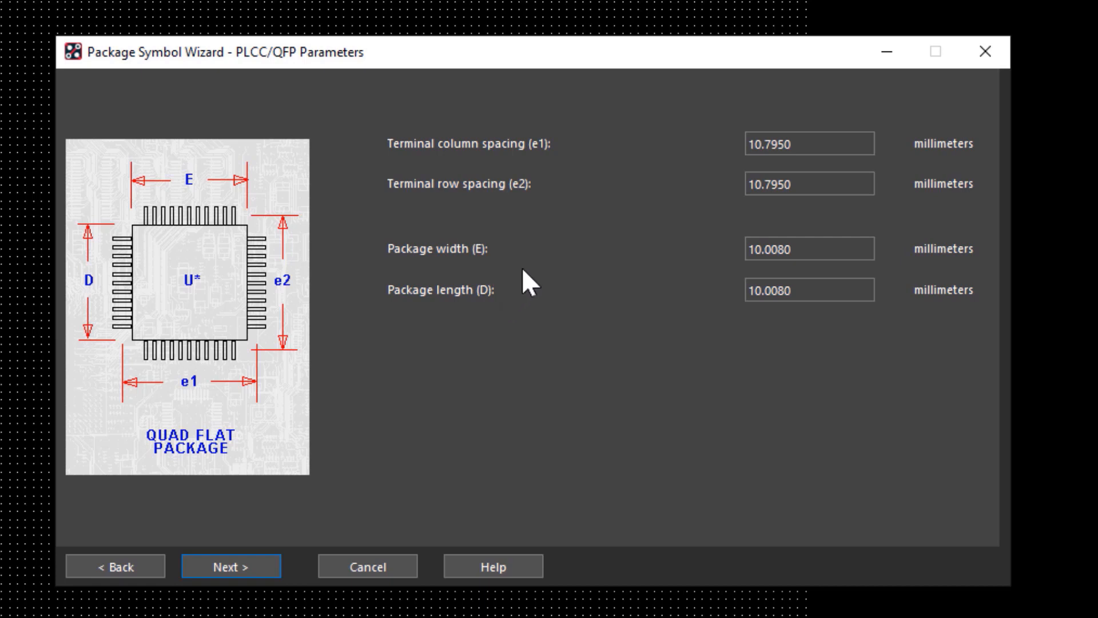
Set the terminal column spacing (e1) and terminal row spacing (e2) to 6.8 mm each
{"action": "double_click", "coordinate": [806, 143]}
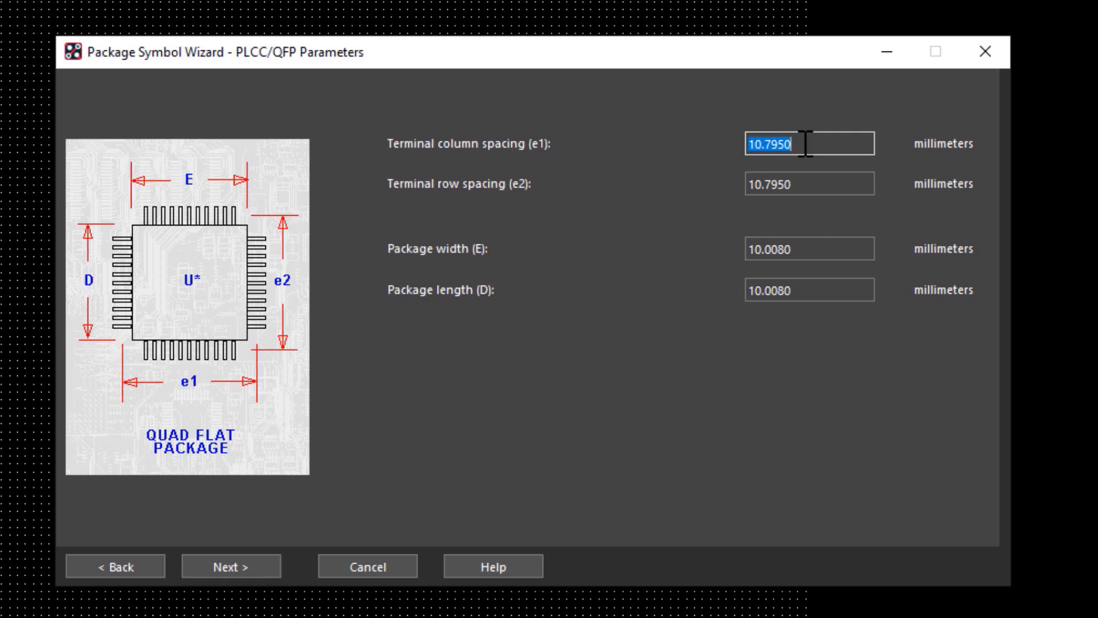
{"action": "type", "text": "6.8"}
{"action": "double_click", "coordinate": [811, 182]}
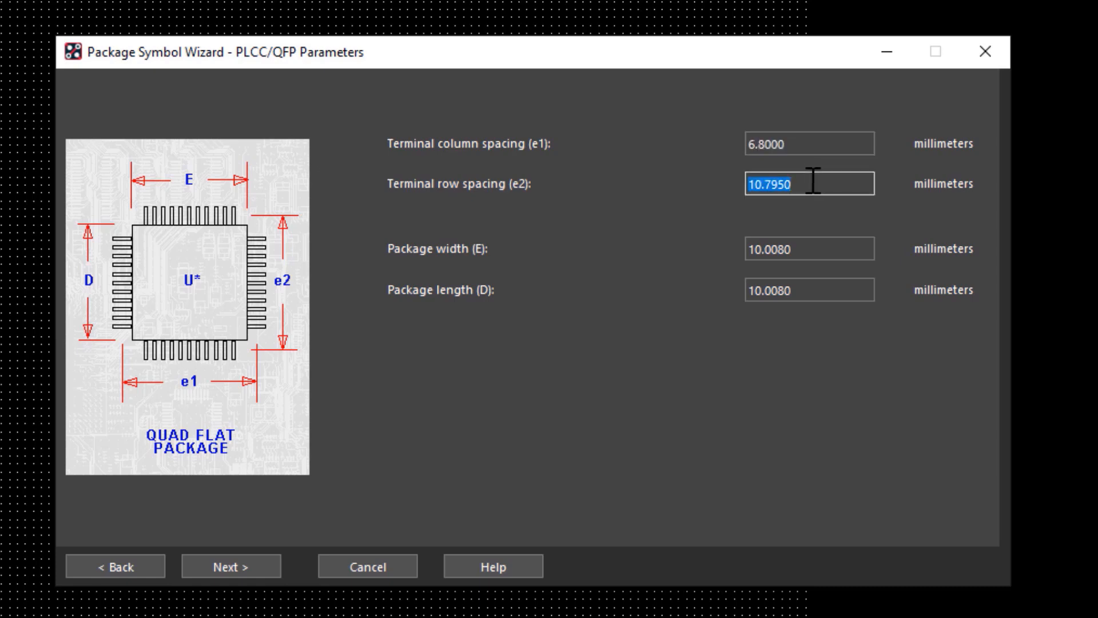
{"action": "type", "text": "6.8"}
Set the package width (E) and package length (D) to 7 mm each and accept the parameters
{"action": "double_click", "coordinate": [829, 247]}
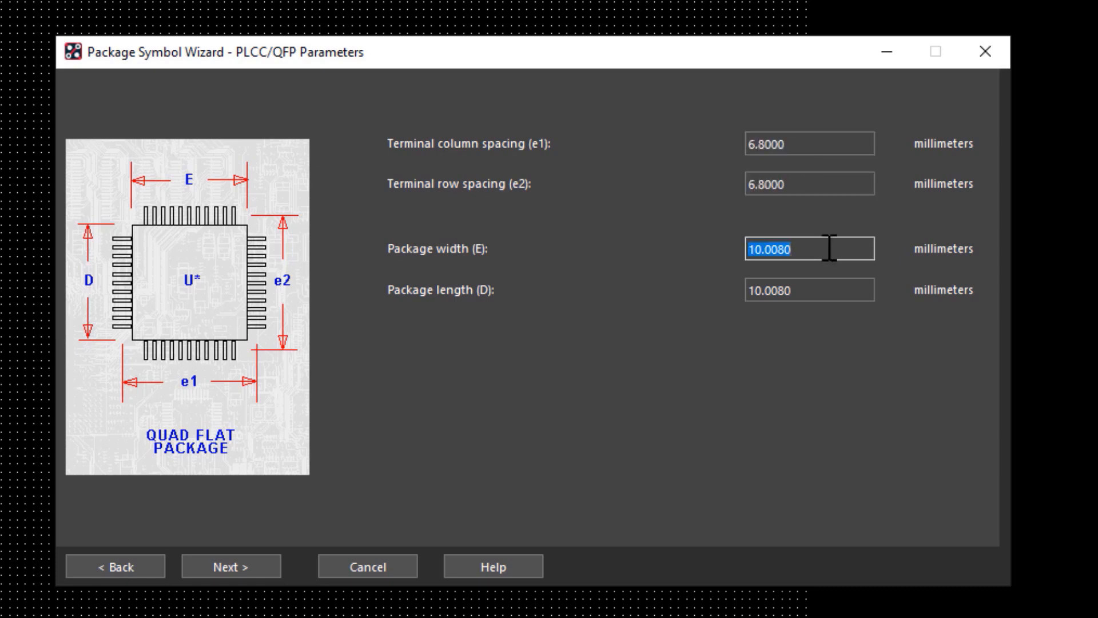
{"action": "type", "text": "7"}
{"action": "double_click", "coordinate": [838, 286]}
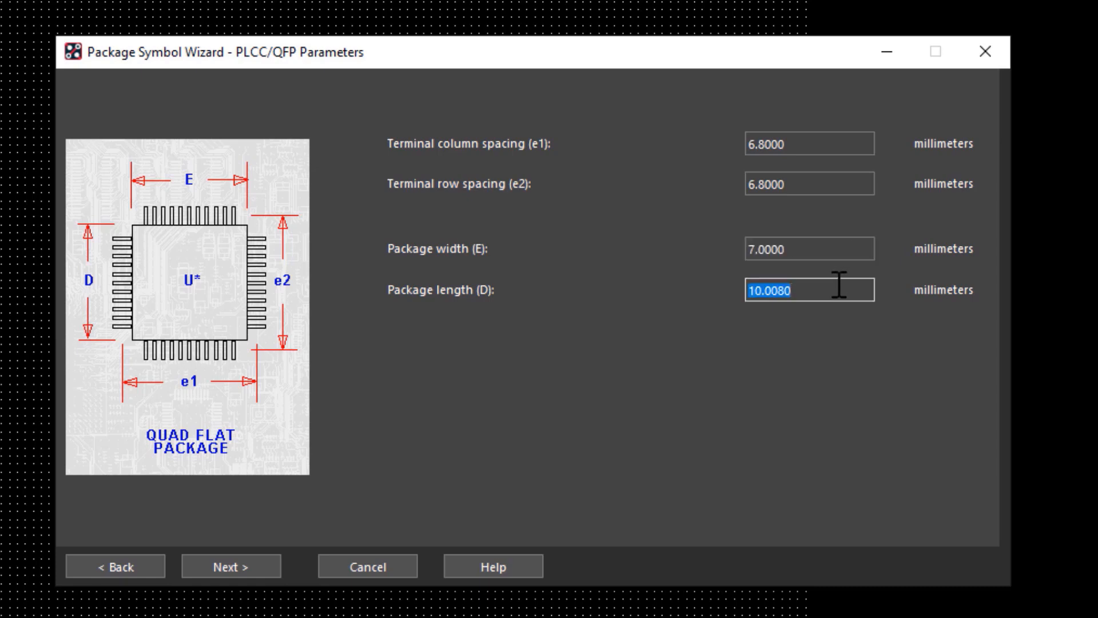
{"action": "type", "text": "7"}
{"action": "double_click", "coordinate": [839, 250]}
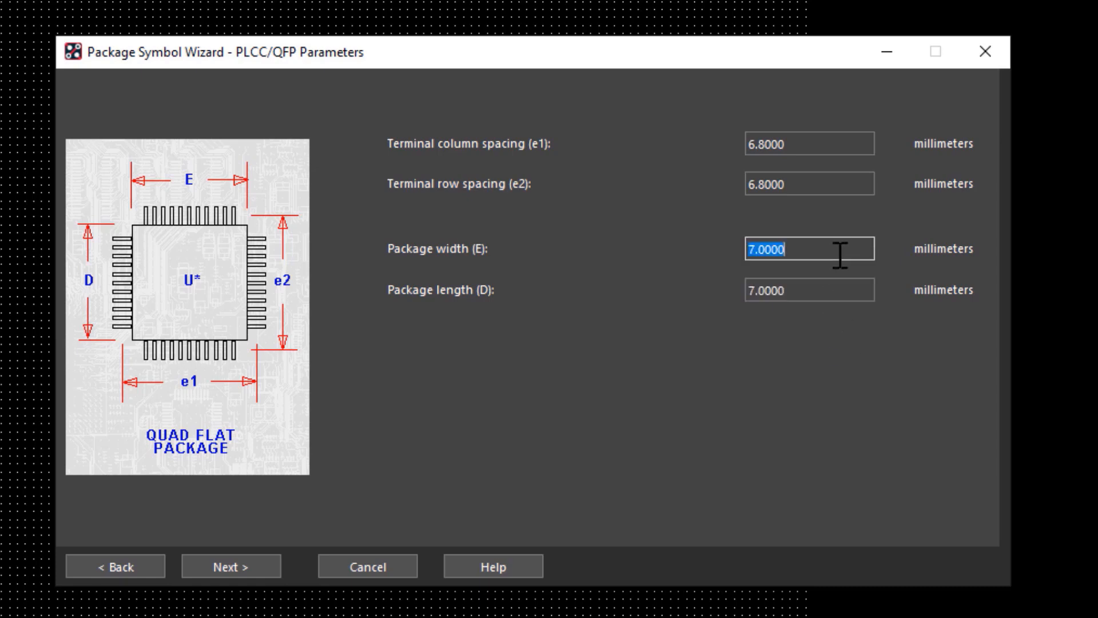
{"action": "left_click", "coordinate": [251, 567]}
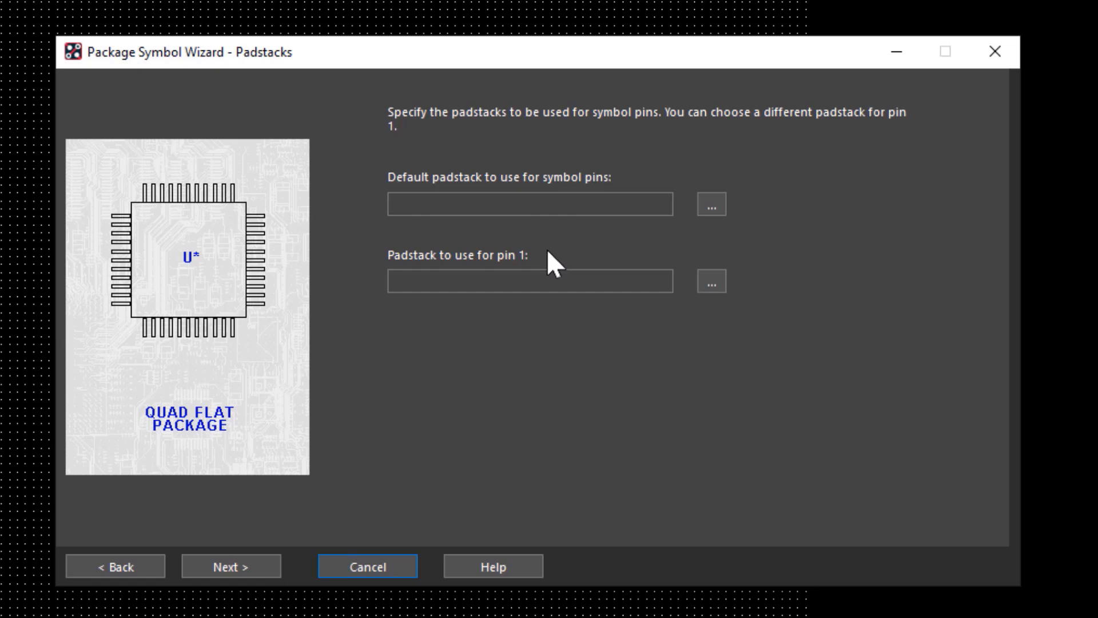
Assign the existing padstack 0p6x0p25 to the symbol pins, including pin 1
{"action": "left_click", "coordinate": [711, 203]}
{"action": "left_click", "coordinate": [586, 480]}
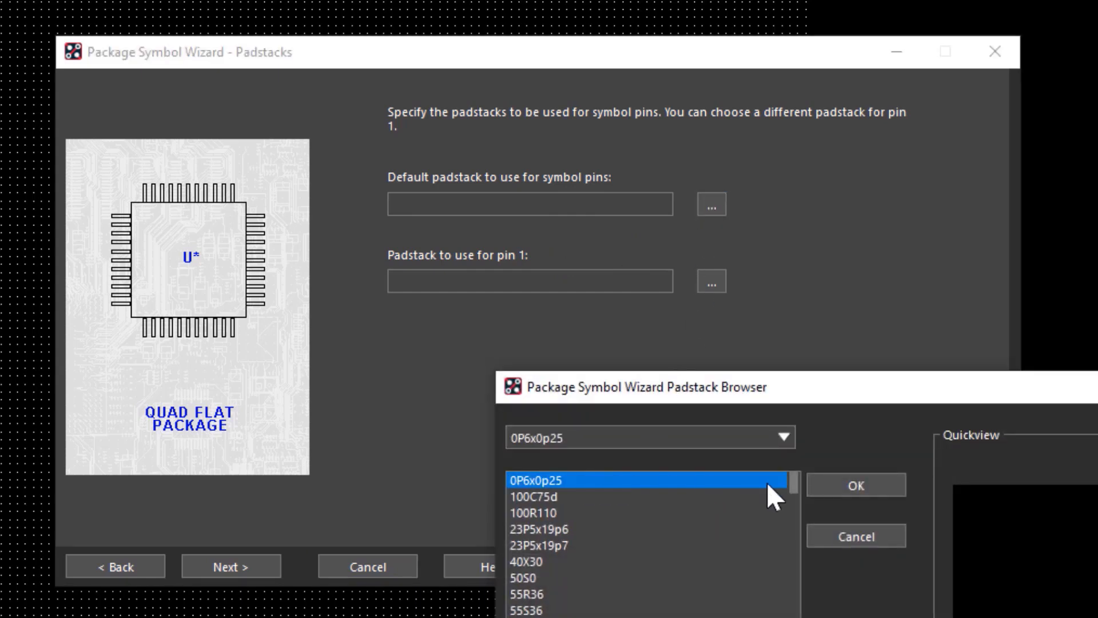
{"action": "left_click", "coordinate": [835, 485]}
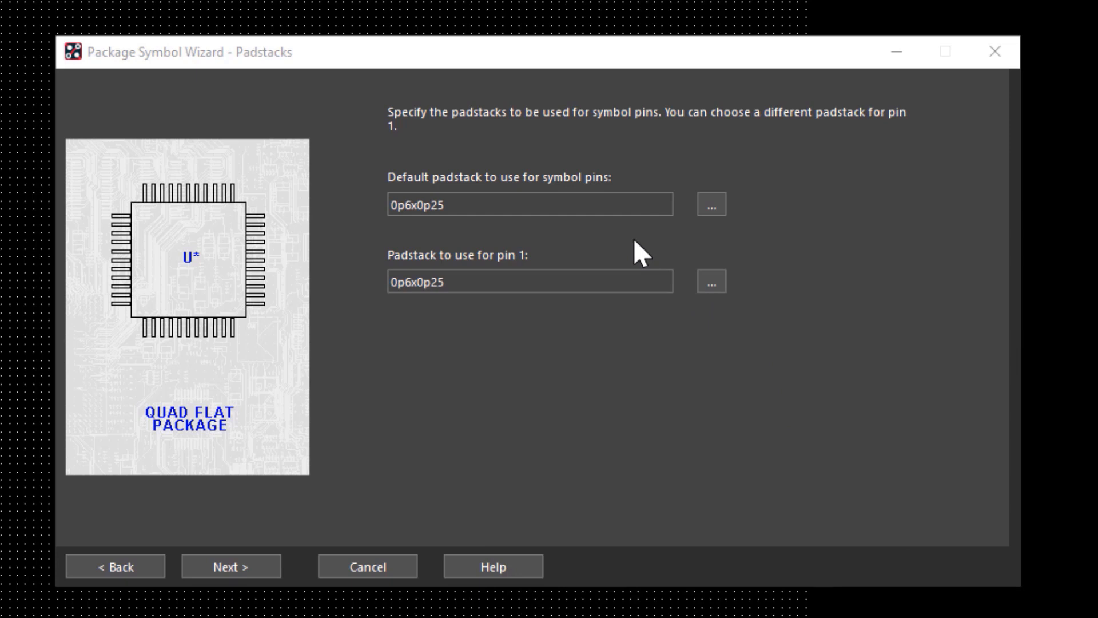
{"action": "double_click", "coordinate": [473, 282]}
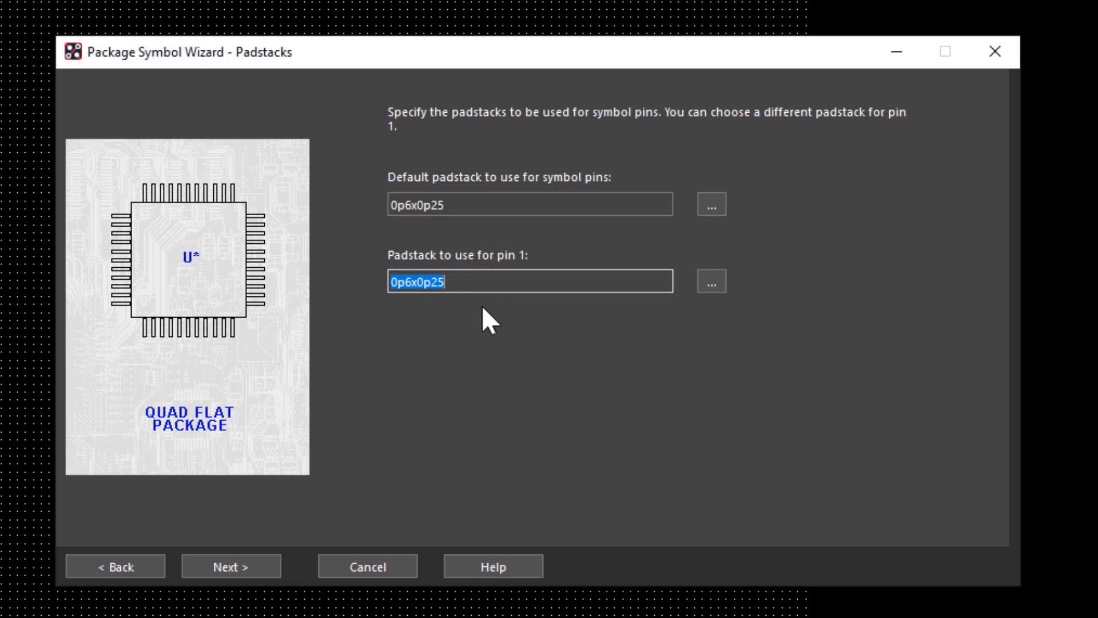
{"action": "left_click", "coordinate": [252, 565]}
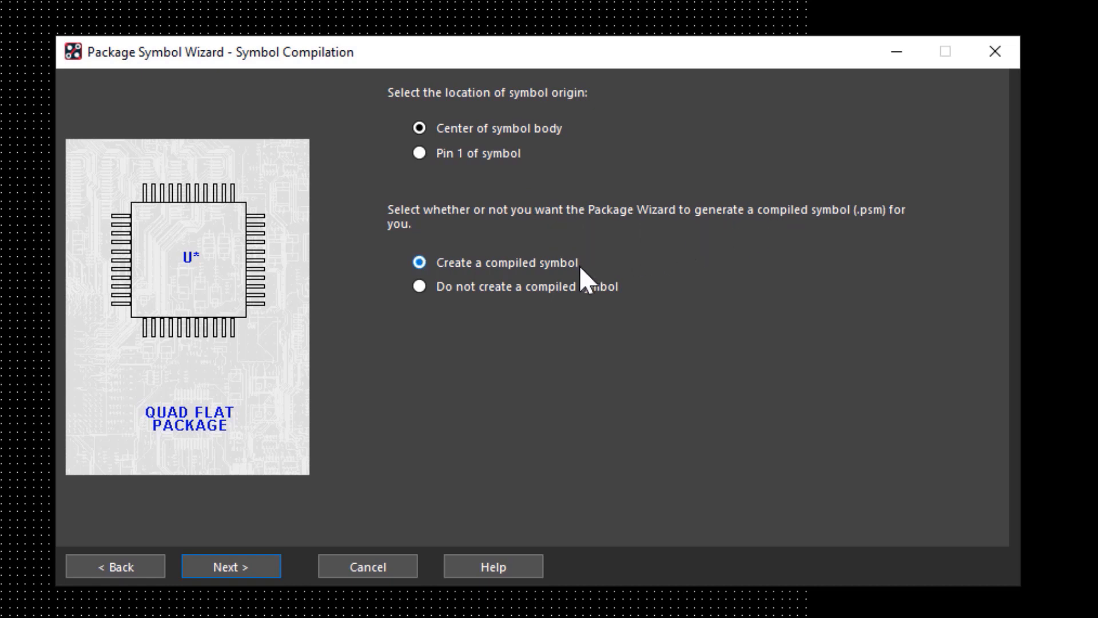
Place the symbol origin at the center of the body, choose to create a compiled symbol, and finish the wizard
{"action": "left_click", "coordinate": [524, 132]}
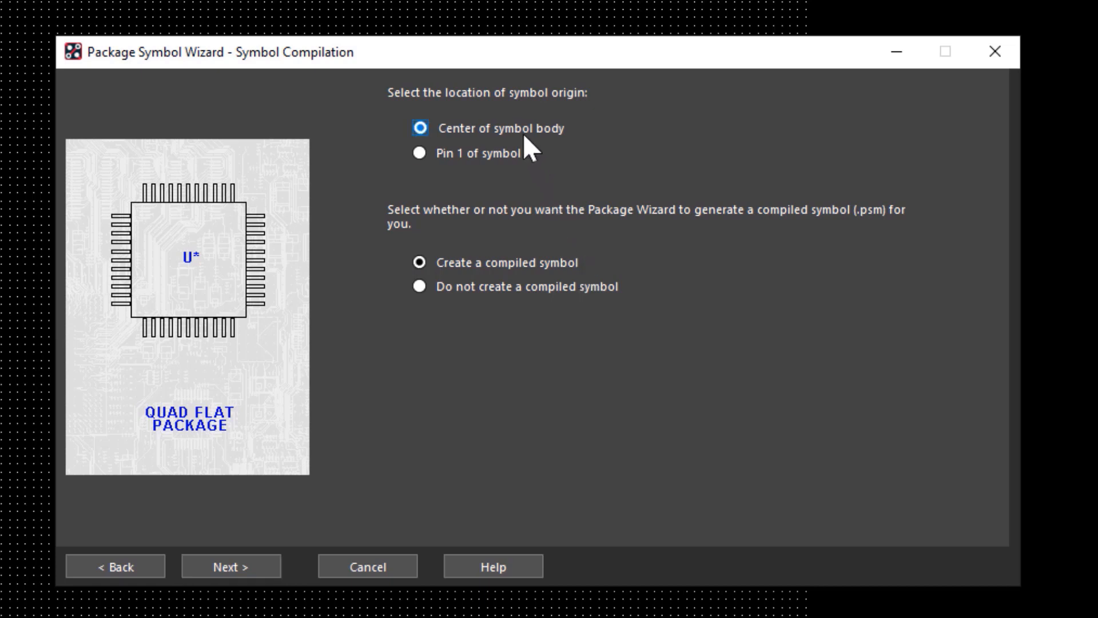
{"action": "left_click", "coordinate": [515, 264]}
{"action": "left_click", "coordinate": [239, 565]}
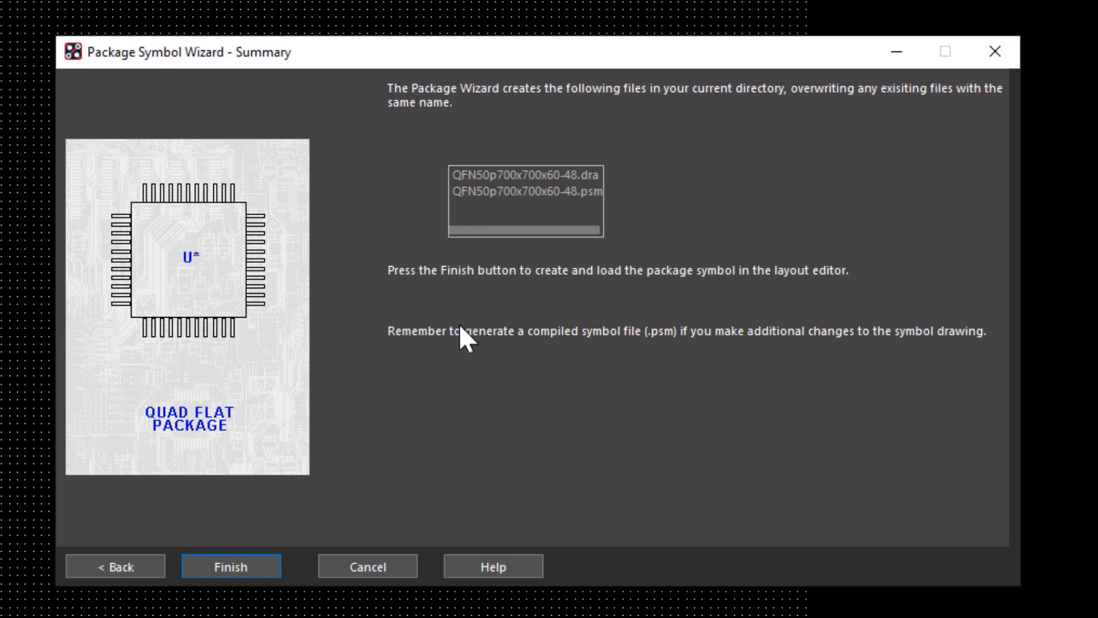
{"action": "left_click", "coordinate": [245, 575]}
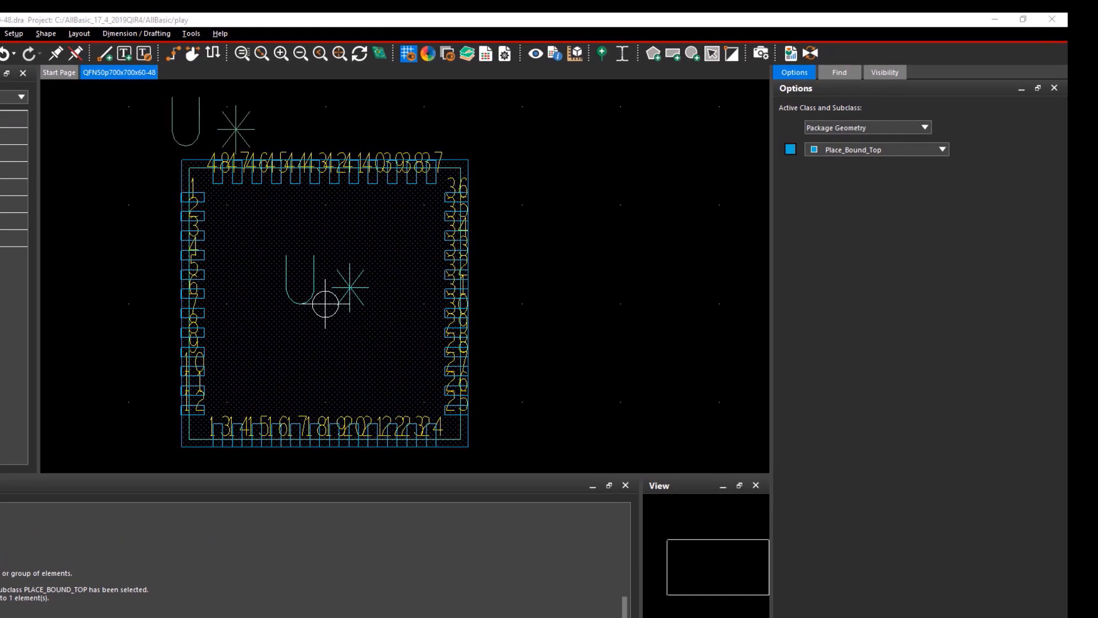
Start adding a connect pin to the package and choose the padstack Sq5p1 from the padstack library
{"action": "left_click", "coordinate": [602, 53]}
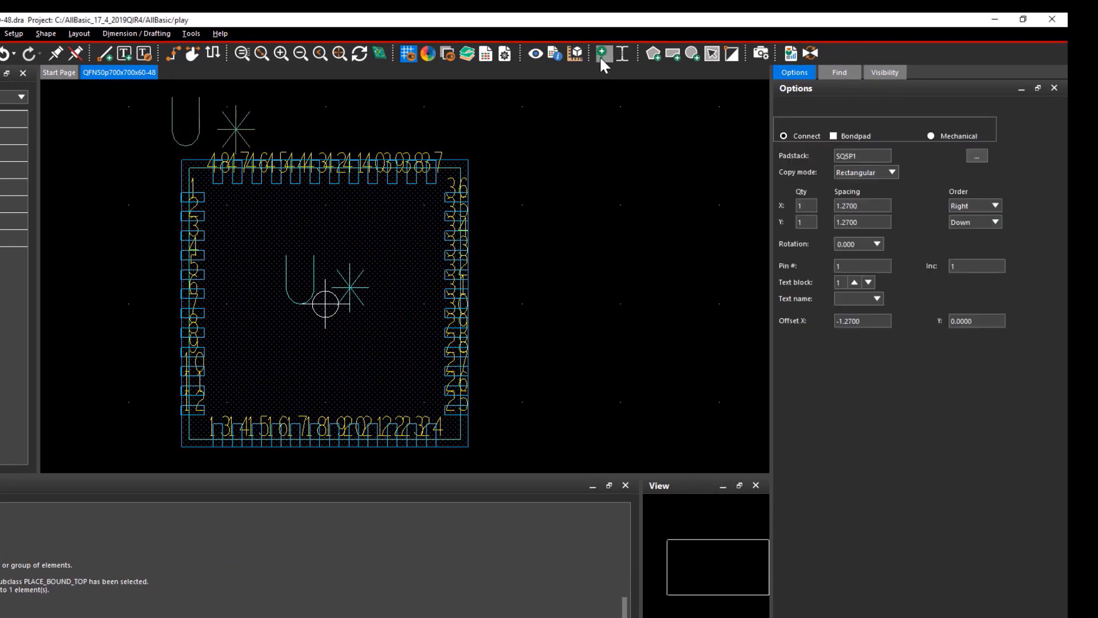
{"action": "left_click", "coordinate": [972, 159]}
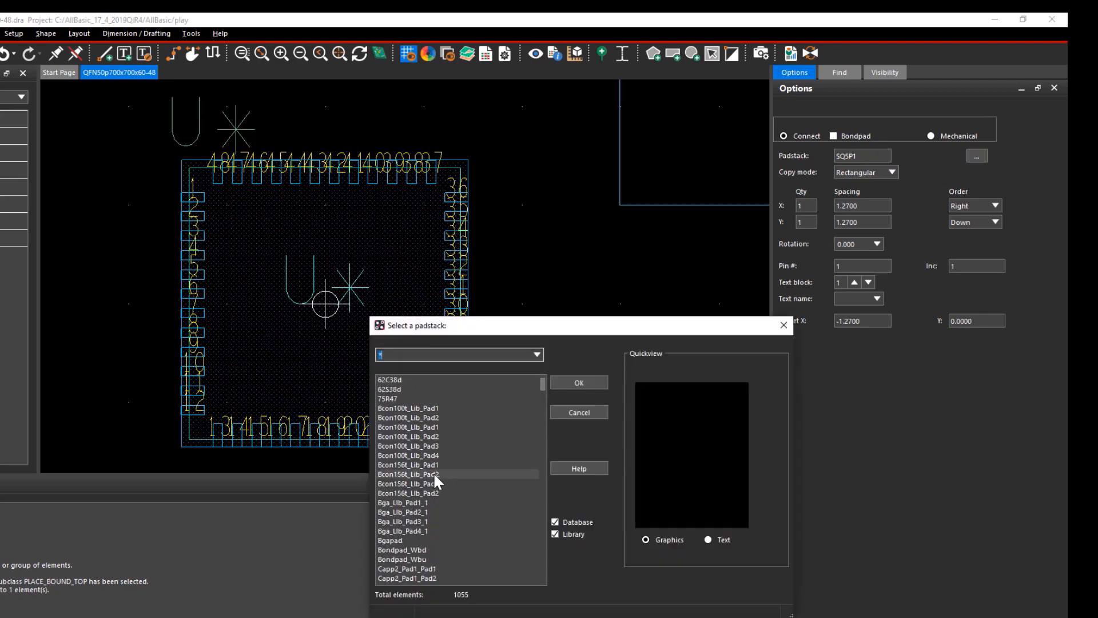
{"action": "scroll", "coordinate": [434, 472], "scroll_direction": "down", "scroll_amount": 15}
{"action": "left_click", "coordinate": [447, 356]}
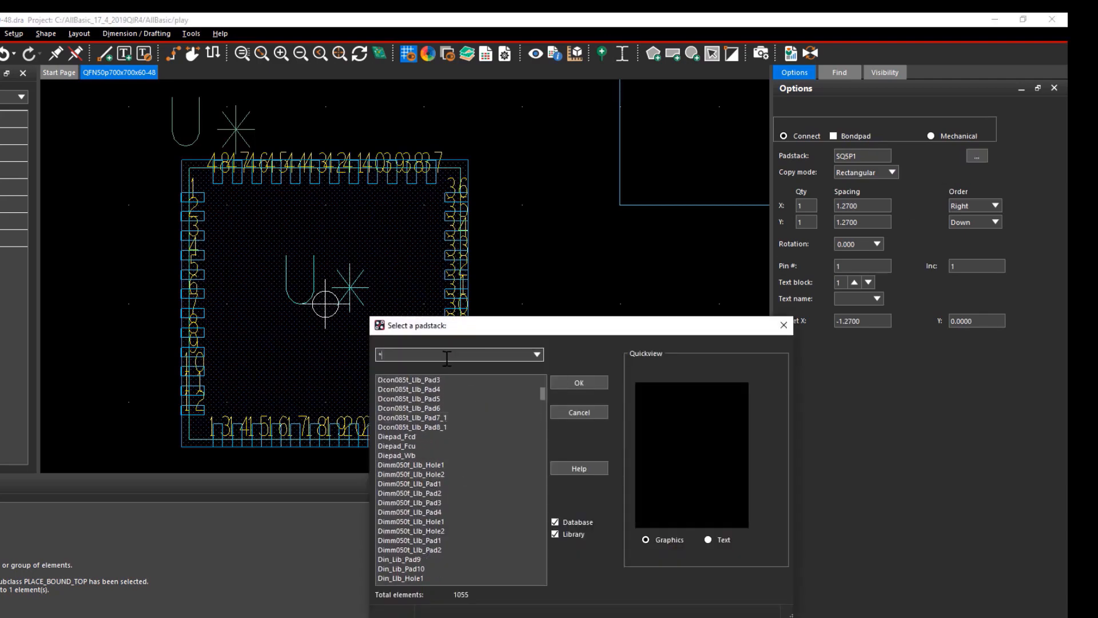
{"action": "type", "text": "sq5p1"}
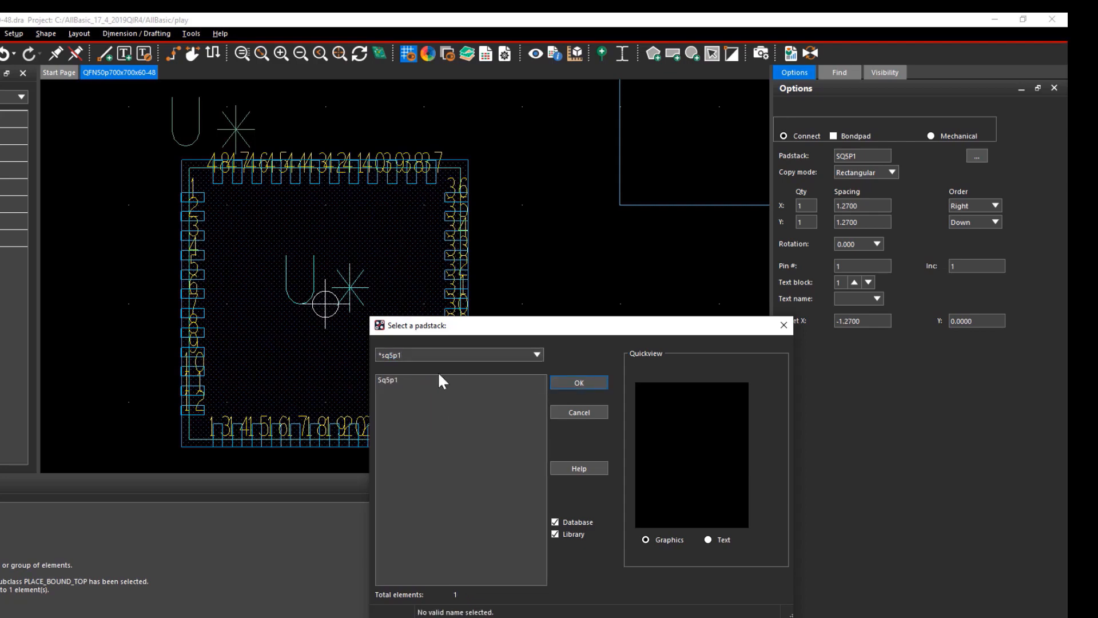
{"action": "left_click", "coordinate": [469, 379]}
{"action": "left_click", "coordinate": [578, 382]}
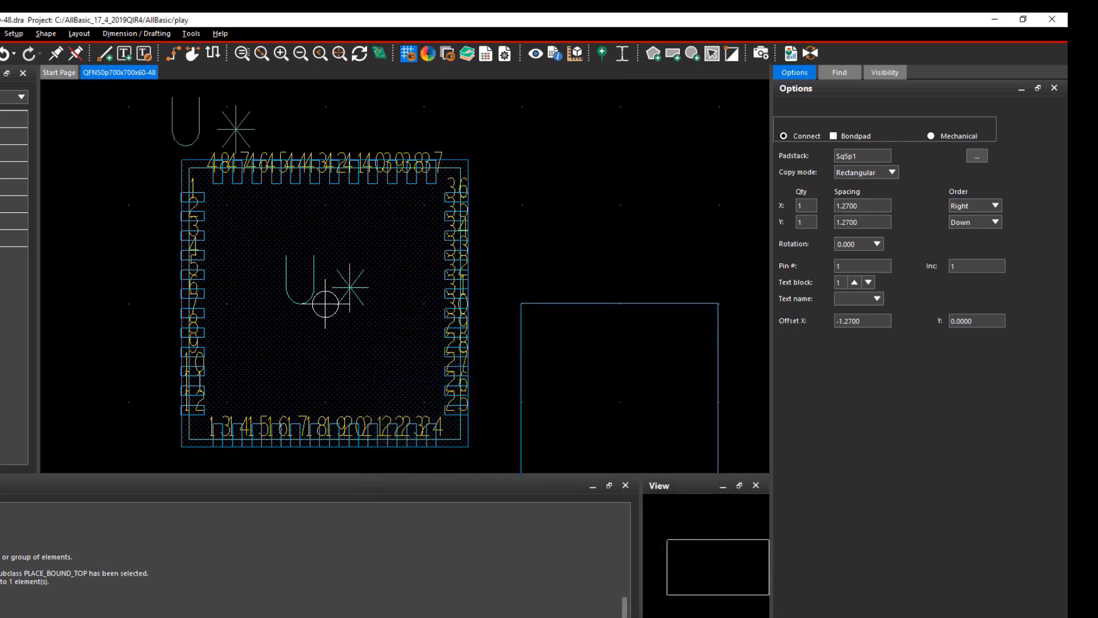
Number the new pin 49, place it at coordinates 0 0 in the package center, and end the Add Pin command
{"action": "double_click", "coordinate": [853, 266]}
{"action": "type", "text": "4"}
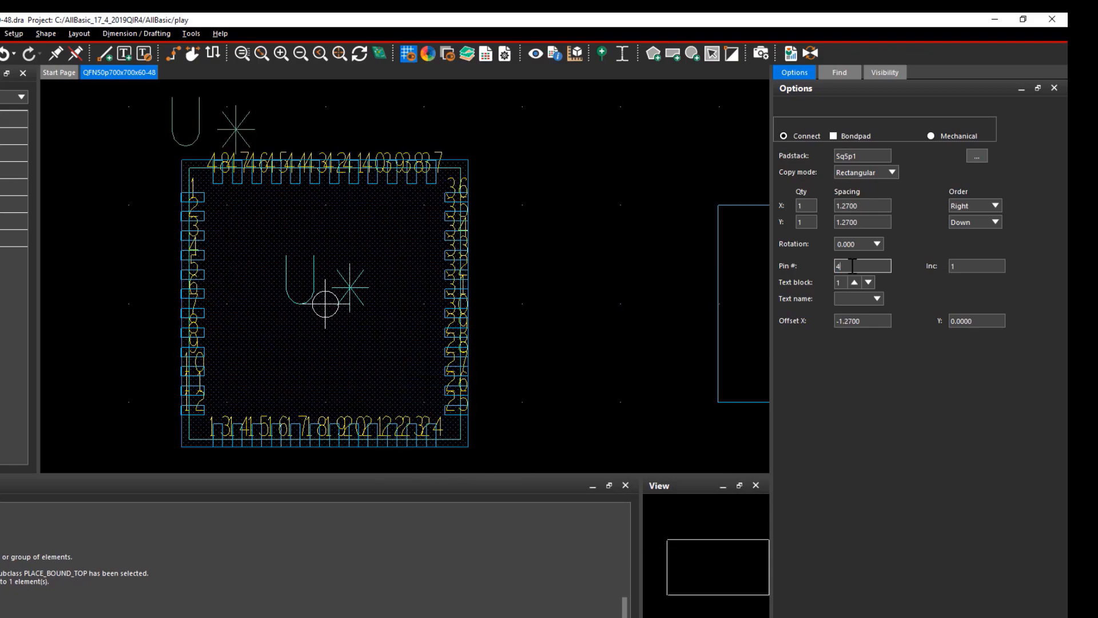
{"action": "type", "text": "9"}
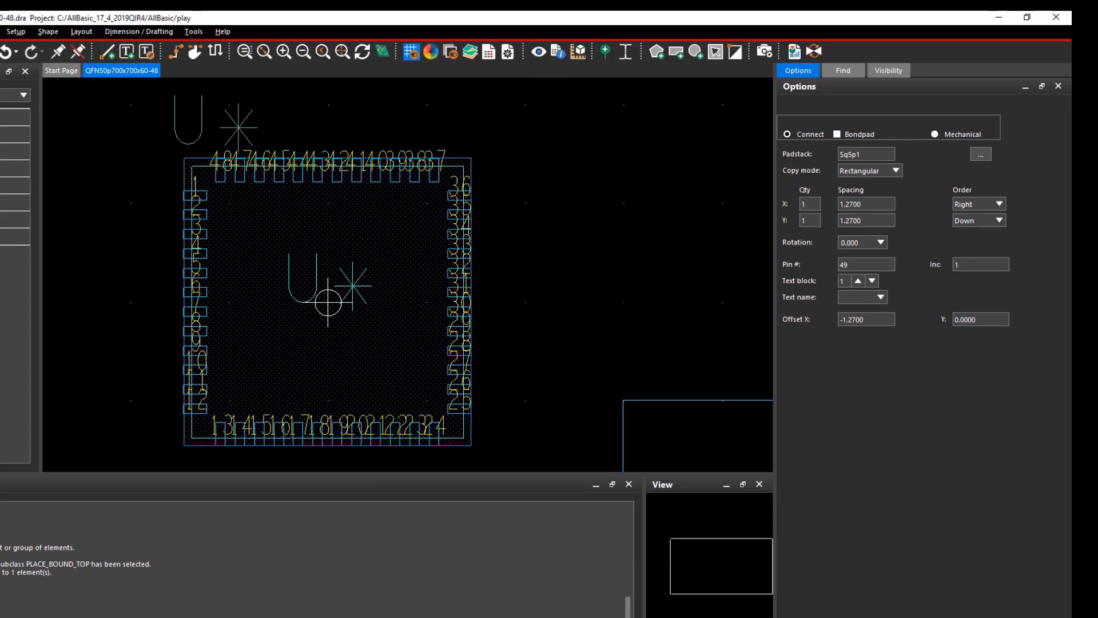
{"action": "type", "text": "x 00"}
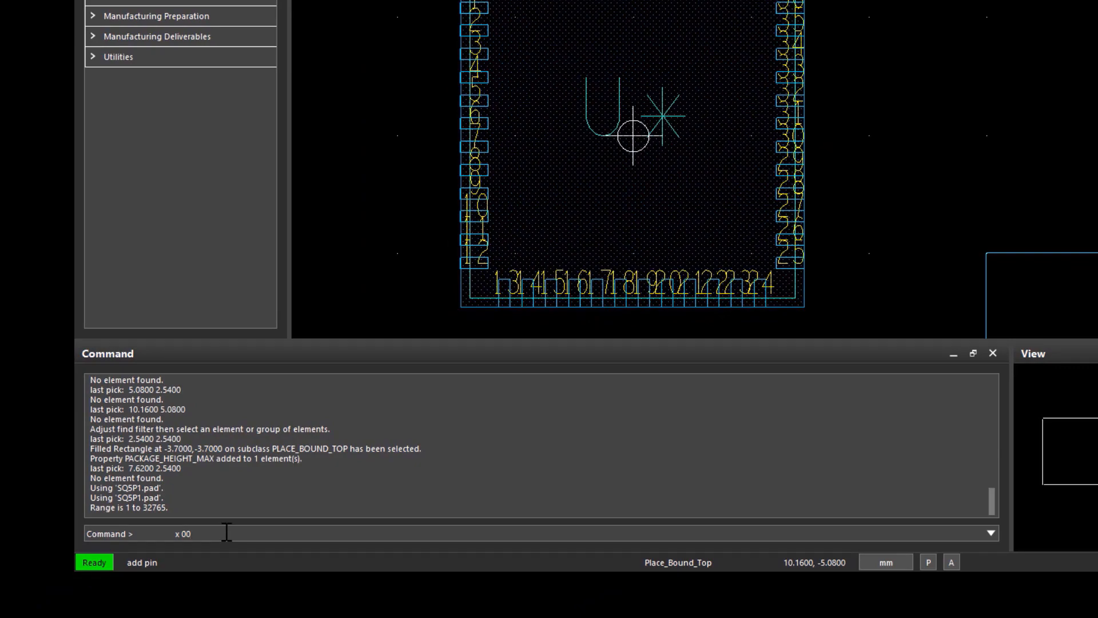
{"action": "key", "text": "BackSpace"}
{"action": "type", "text": "0"}
{"action": "key", "text": "Return"}
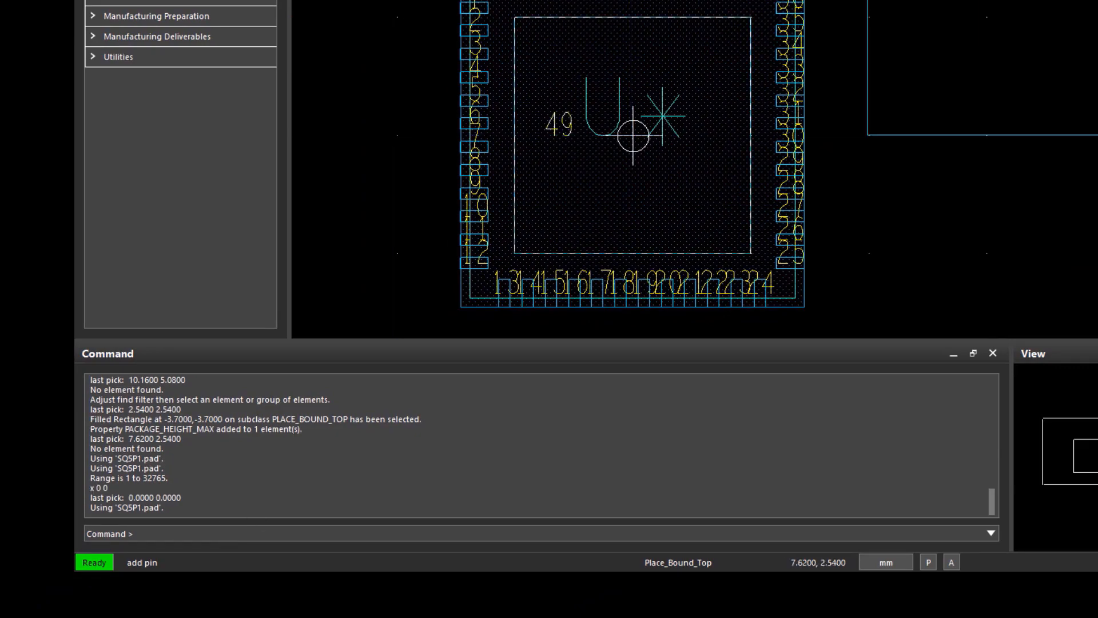
{"action": "right_click", "coordinate": [1007, 29]}
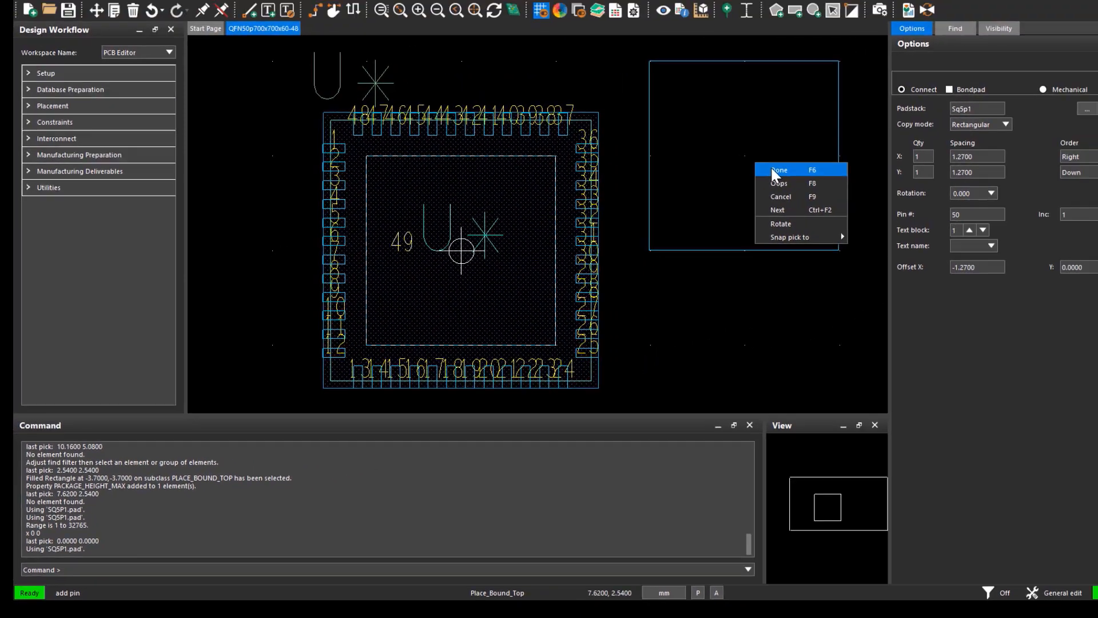
{"action": "left_click", "coordinate": [773, 170]}
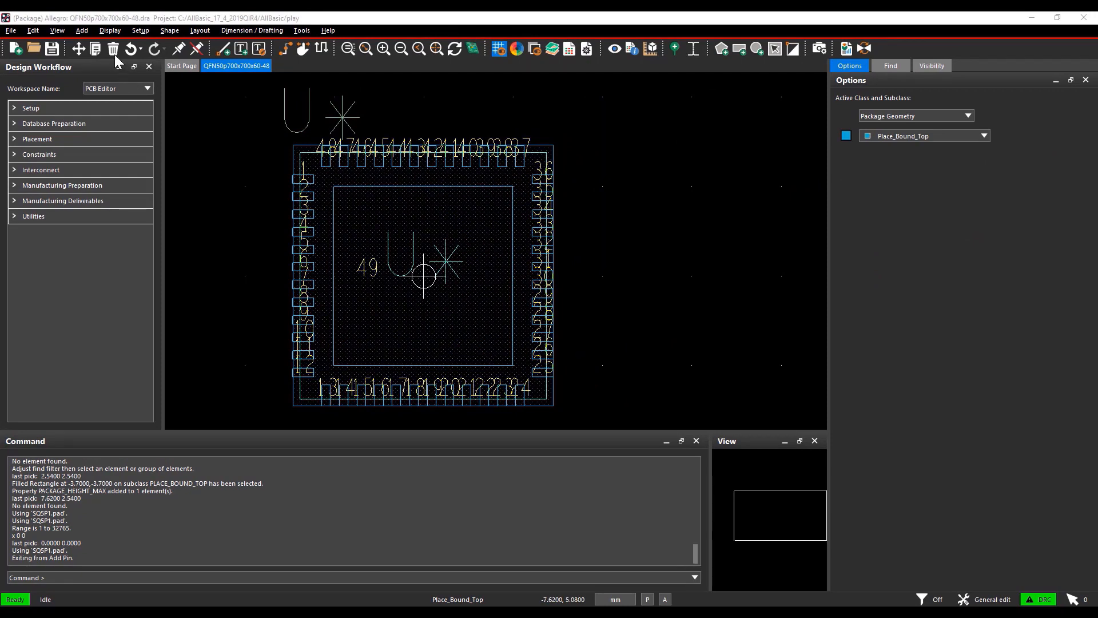
Examine the package's boundary shapes with Show Element, limiting the find filter to Shapes
{"action": "left_click", "coordinate": [110, 30]}
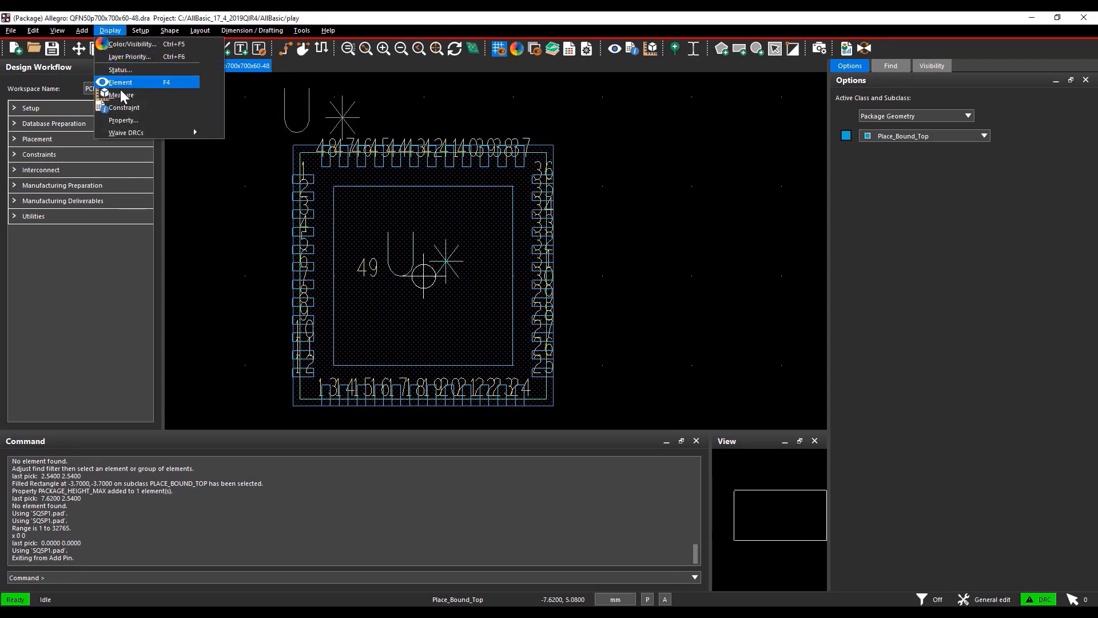
{"action": "left_click", "coordinate": [122, 82]}
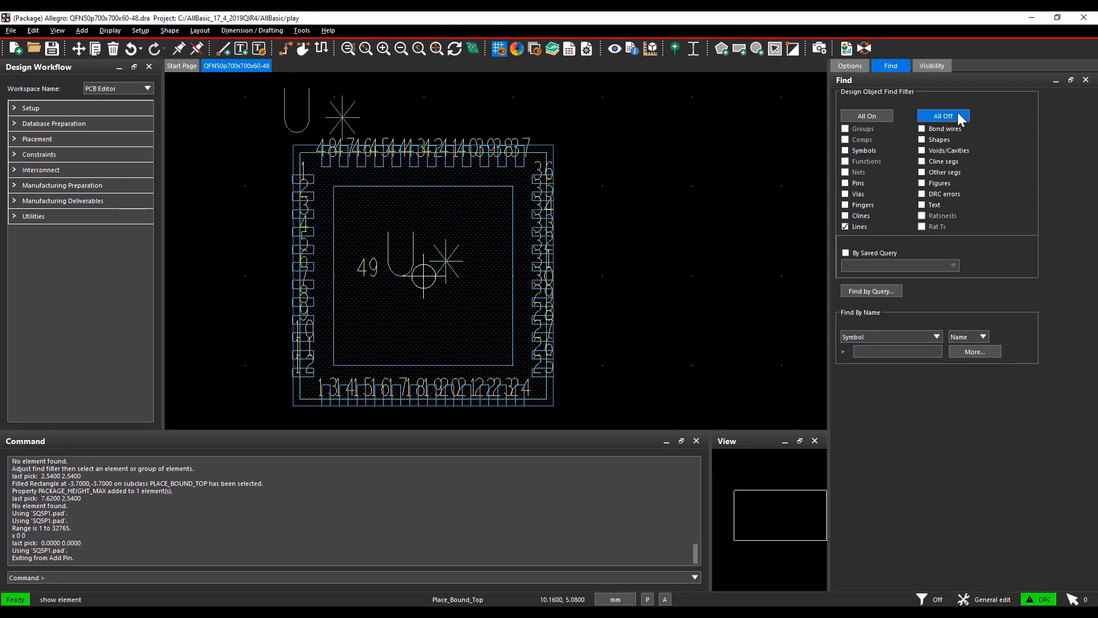
{"action": "left_click", "coordinate": [961, 117]}
{"action": "left_click", "coordinate": [949, 140]}
{"action": "left_click", "coordinate": [527, 188]}
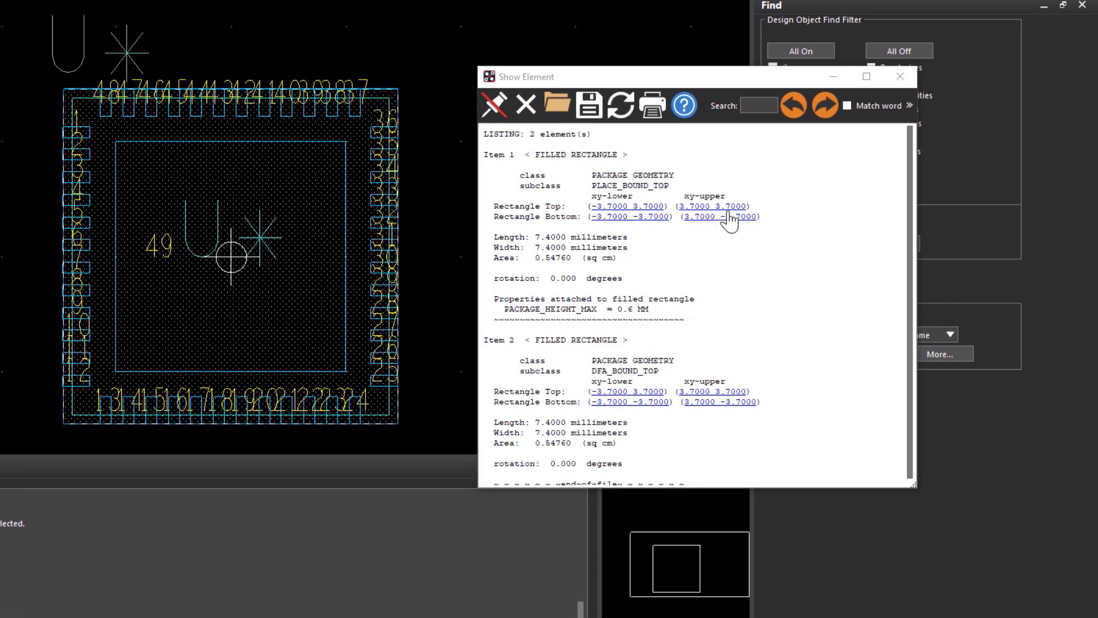
{"action": "left_click", "coordinate": [665, 193]}
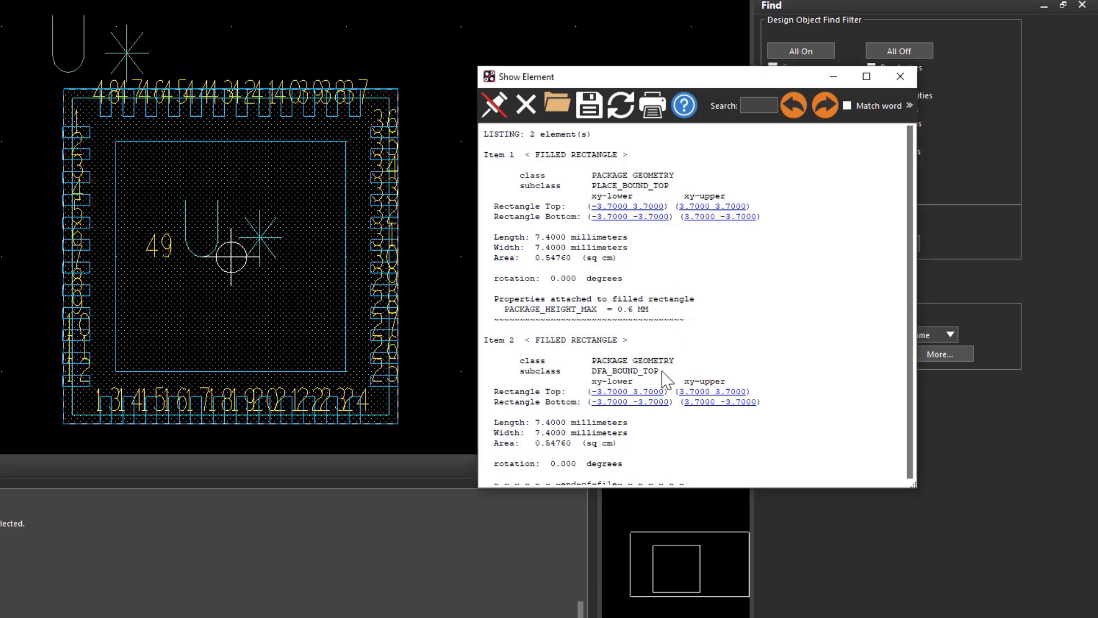
{"action": "left_click", "coordinate": [907, 77]}
{"action": "right_click", "coordinate": [584, 41]}
{"action": "left_click", "coordinate": [608, 51]}
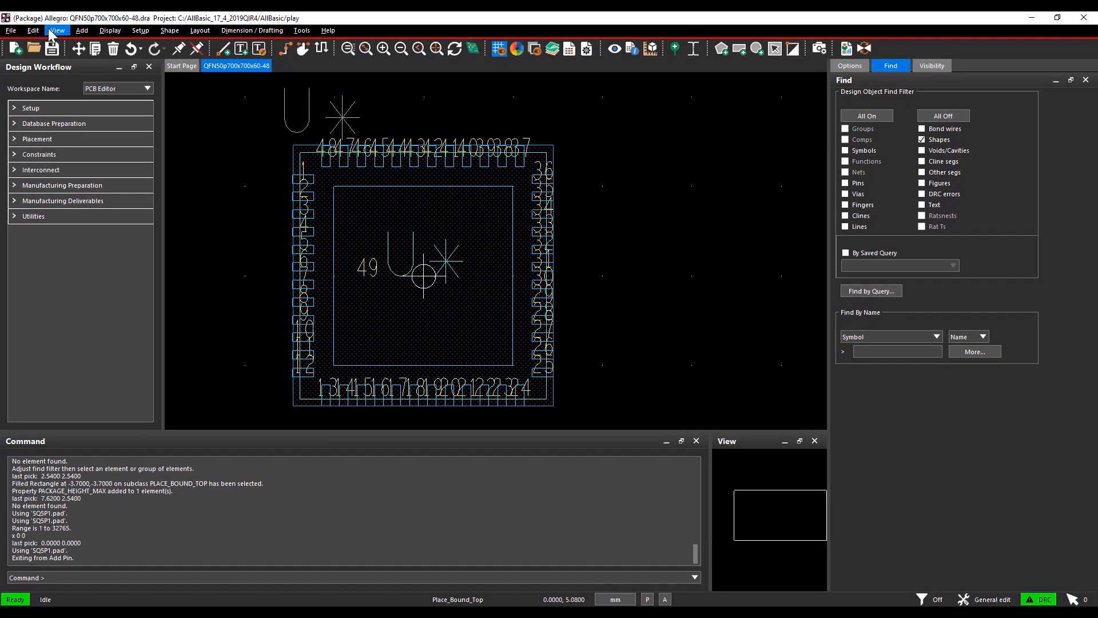
Z-Copy the package boundary shape to MANUFACTURING/NO_PROBE_TOP, expanded by about 0.25 mm, and end the command
{"action": "left_click", "coordinate": [57, 31]}
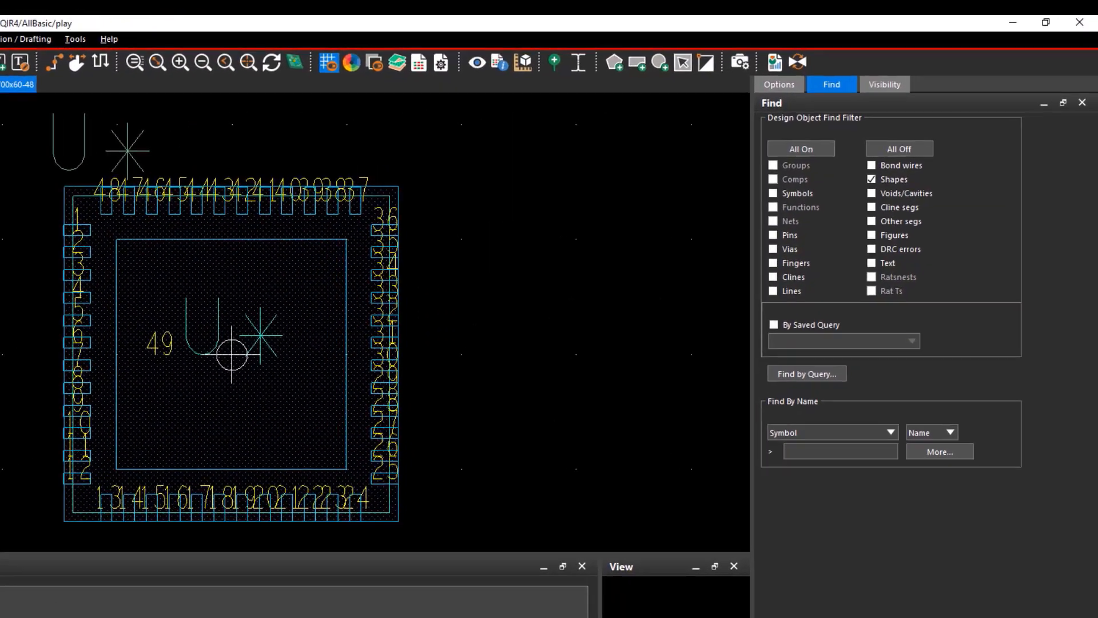
{"action": "left_click", "coordinate": [779, 84]}
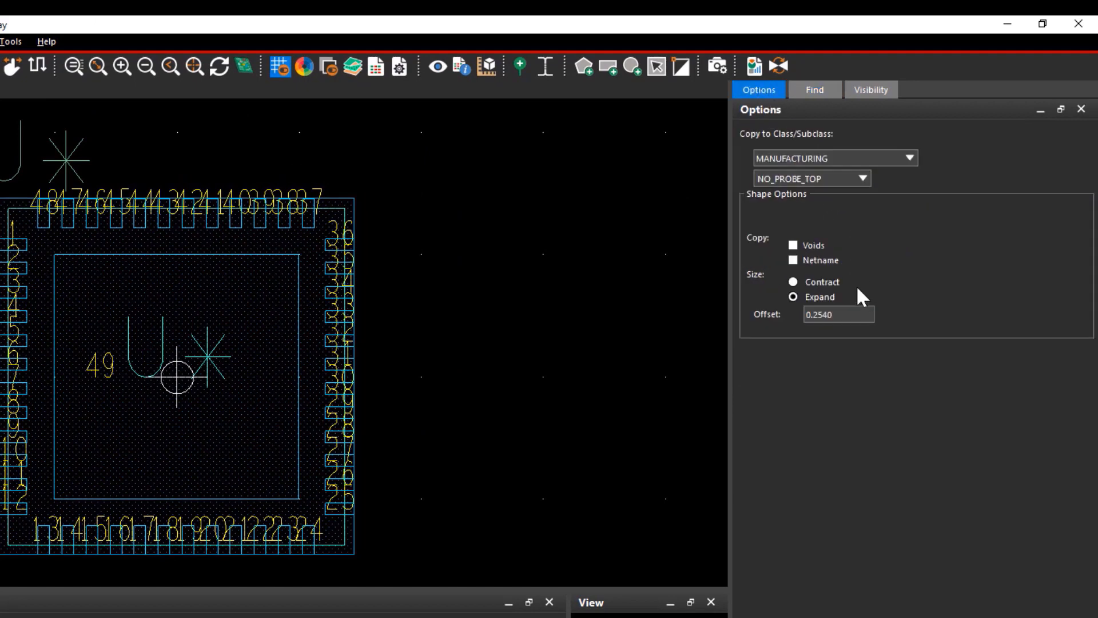
{"action": "double_click", "coordinate": [823, 314]}
{"action": "left_click", "coordinate": [819, 299]}
{"action": "left_click", "coordinate": [355, 213]}
{"action": "right_click", "coordinate": [410, 221]}
{"action": "left_click", "coordinate": [442, 228]}
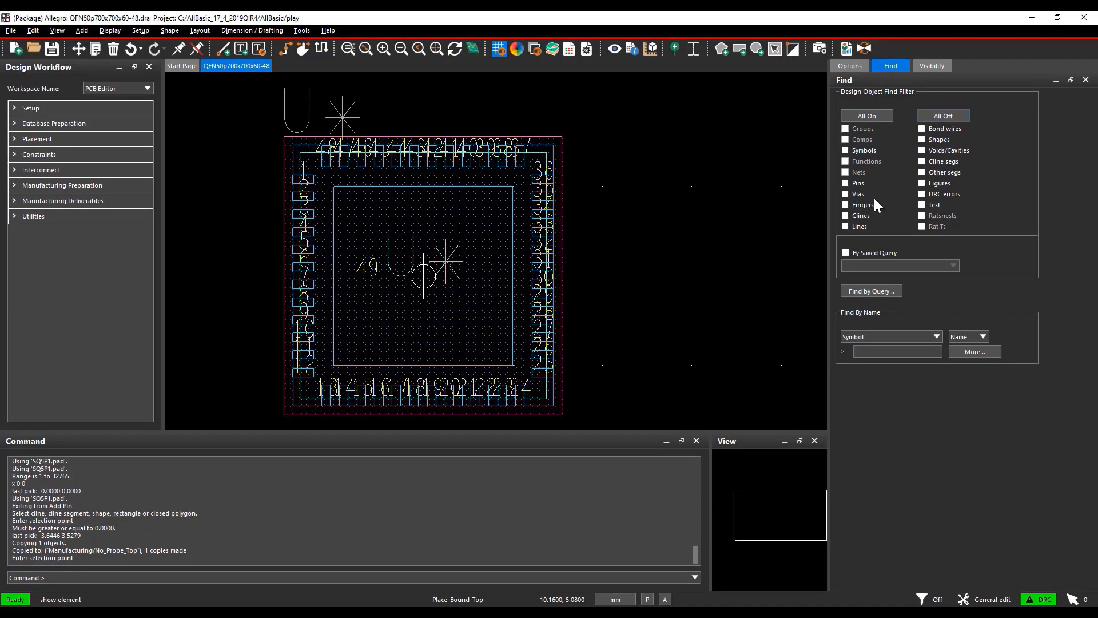
Examine the package outline lines around the upper-right corner with Show Element, limiting the find filter to Lines
{"action": "left_click", "coordinate": [860, 226]}
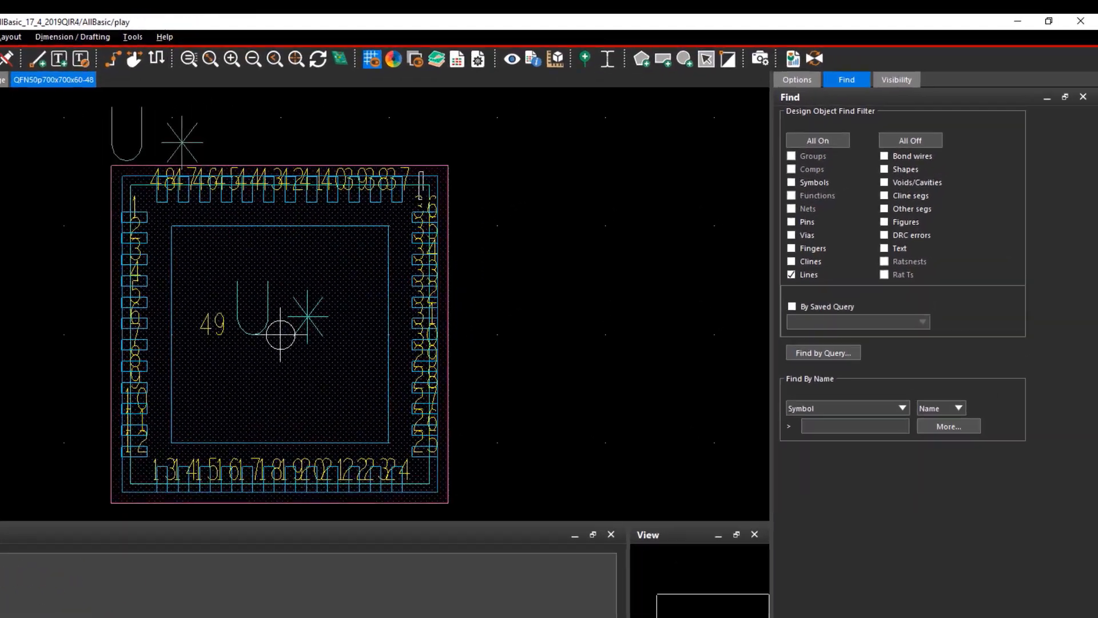
{"action": "left_click_drag", "start_coordinate": [419, 171], "coordinate": [423, 199]}
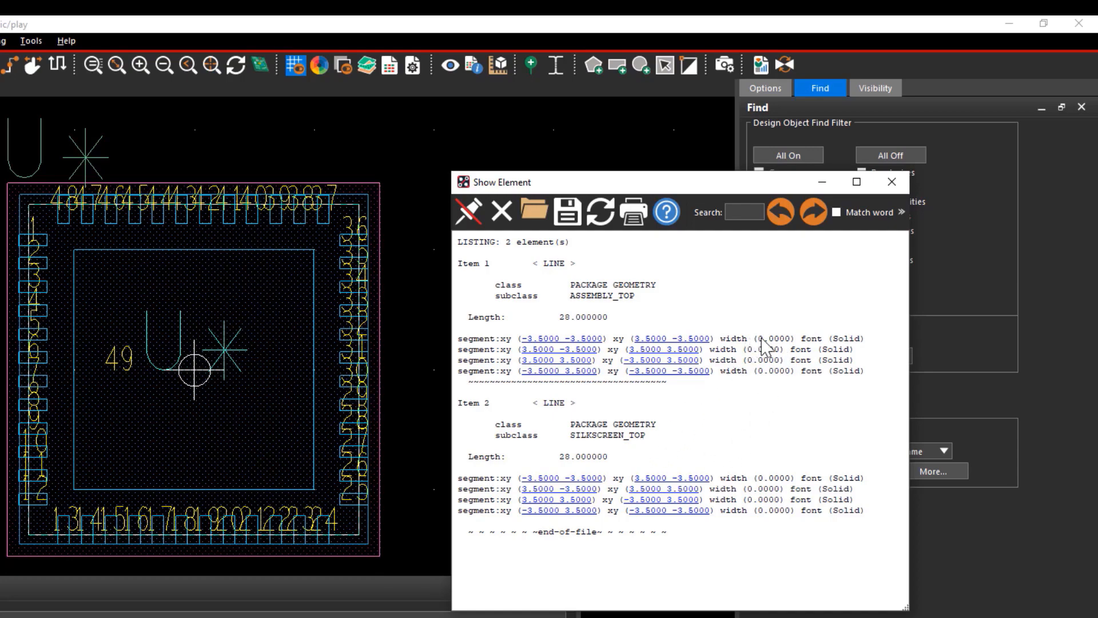
{"action": "left_click", "coordinate": [892, 182]}
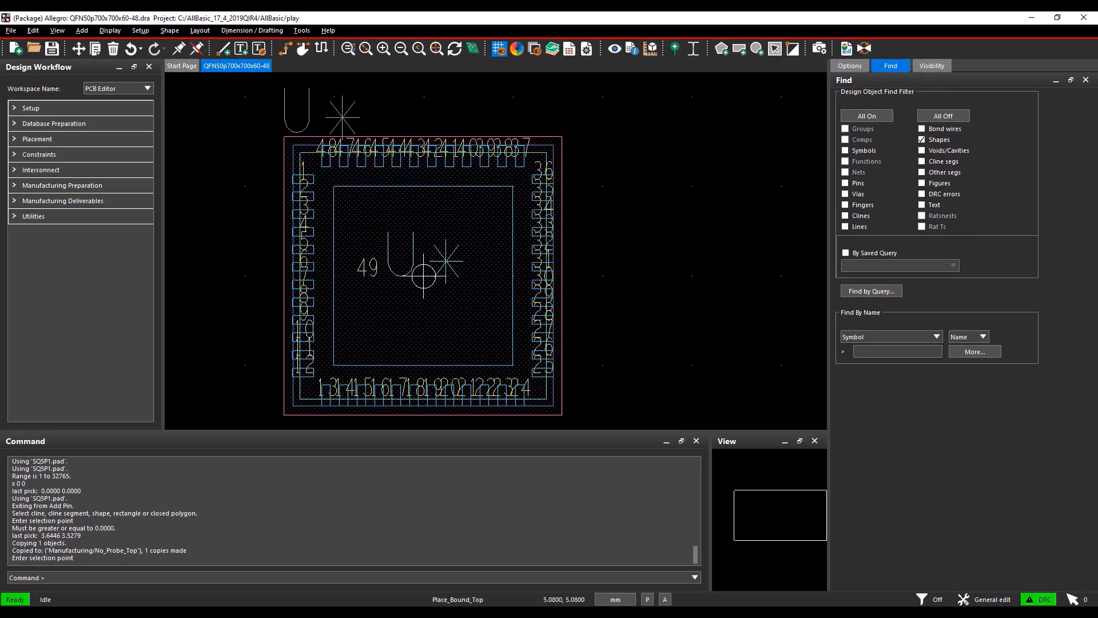
Review the available active classes and the subclasses offered under Package Geometry
{"action": "left_click", "coordinate": [424, 96]}
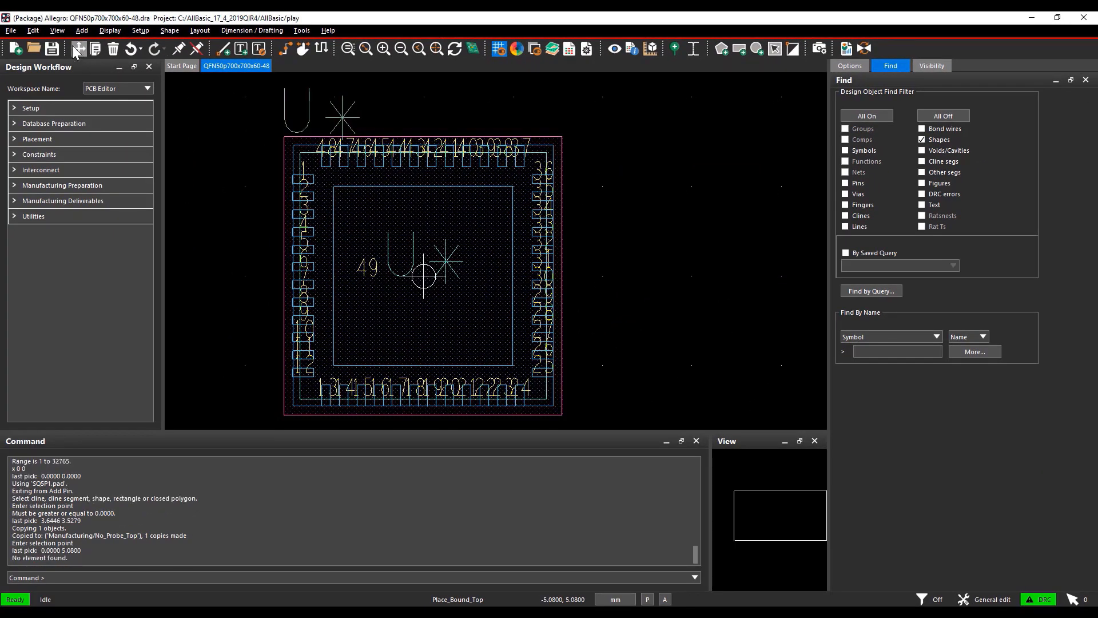
{"action": "left_click", "coordinate": [850, 66]}
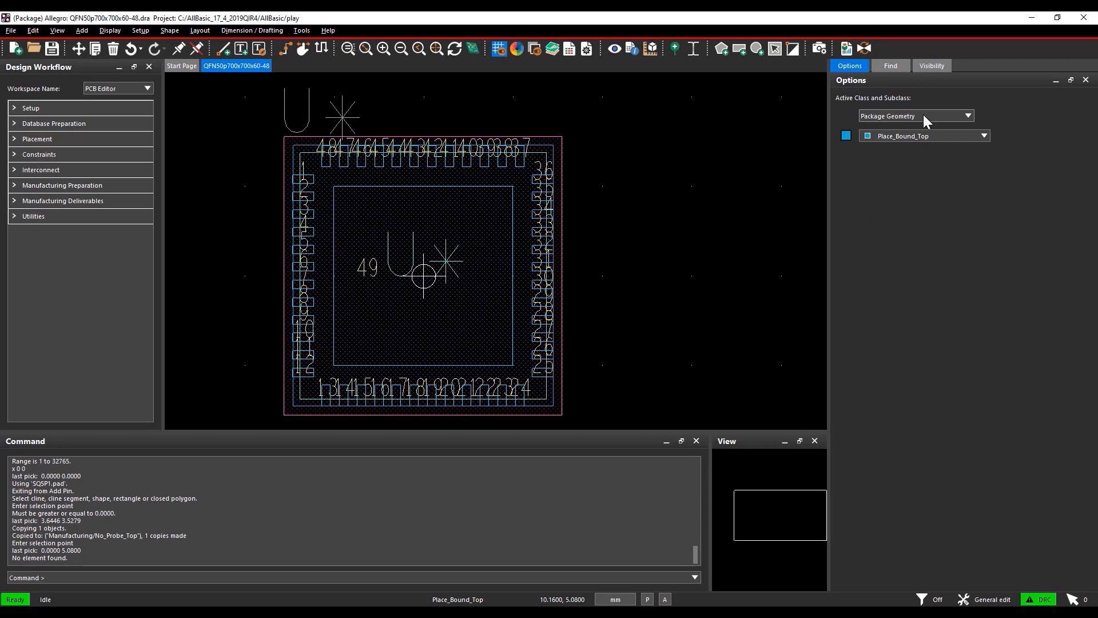
{"action": "left_click", "coordinate": [924, 115]}
{"action": "left_click", "coordinate": [923, 115]}
{"action": "left_click", "coordinate": [927, 135]}
{"action": "left_click", "coordinate": [928, 135]}
{"action": "left_click", "coordinate": [692, 186]}
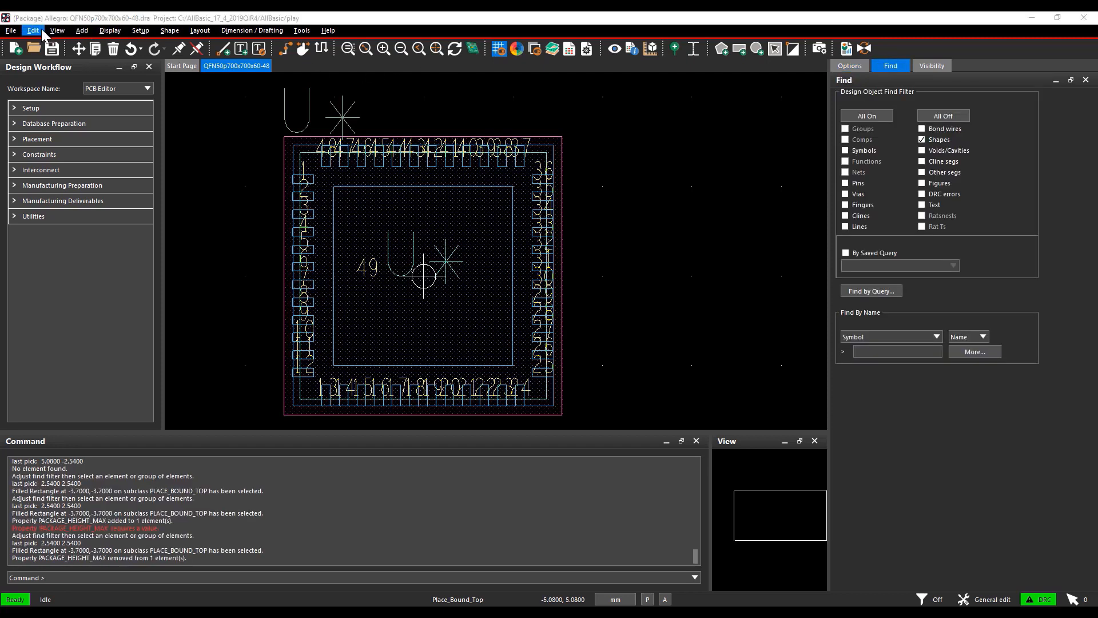
Assign the Package_Height_Max property with a value of 0.6 MM to the Place_Bound_Top filled rectangle and finish property editing
{"action": "left_click", "coordinate": [41, 30]}
{"action": "left_click", "coordinate": [54, 211]}
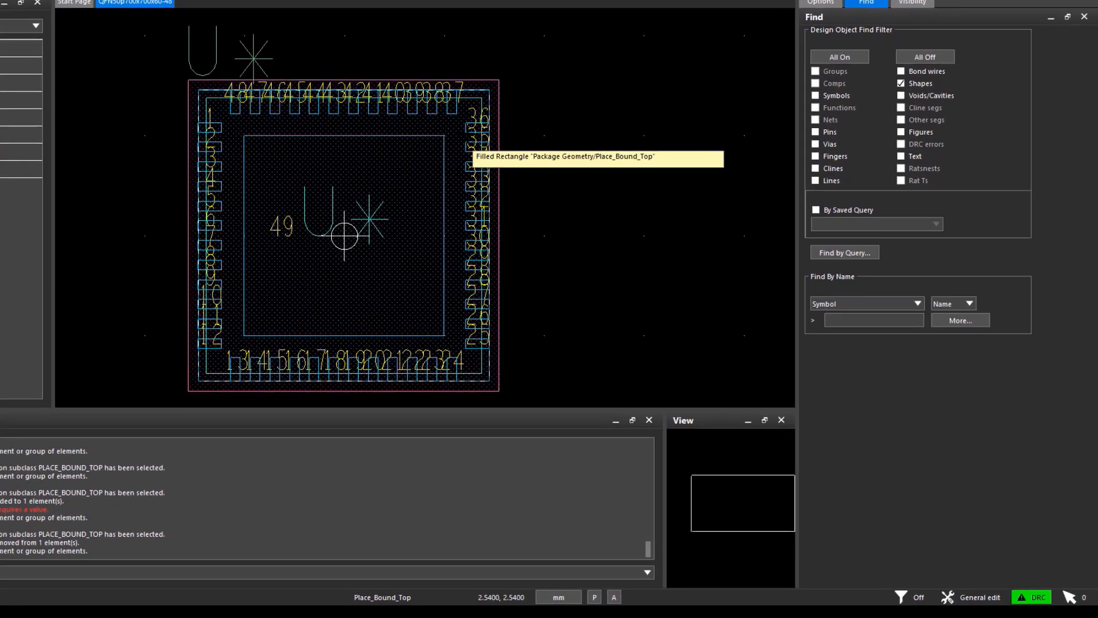
{"action": "left_click", "coordinate": [531, 189]}
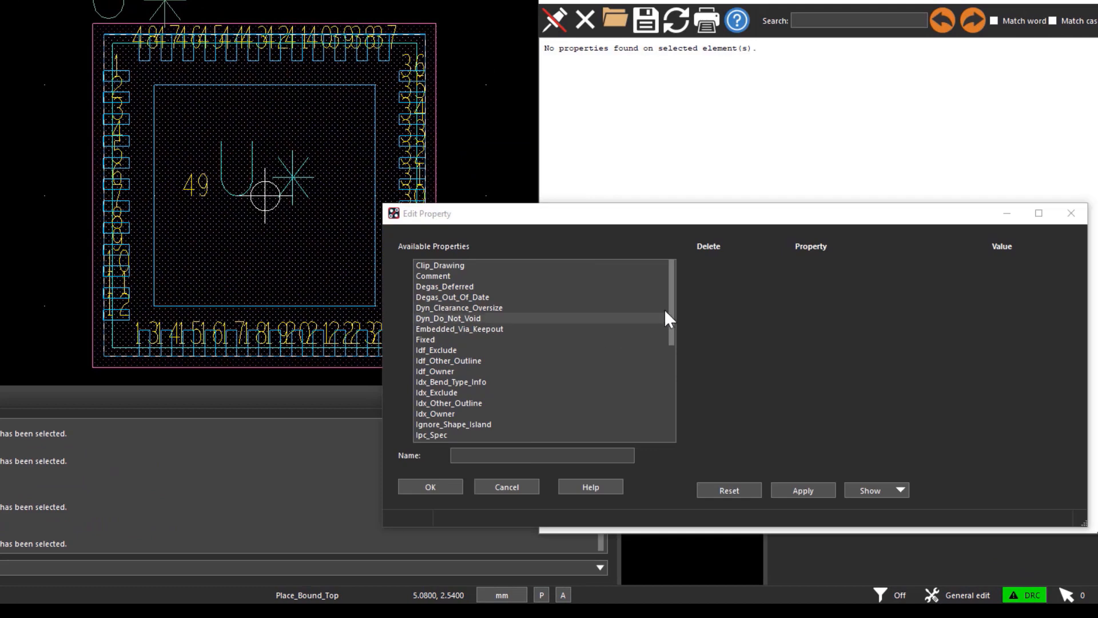
{"action": "left_click_drag", "start_coordinate": [672, 310], "coordinate": [674, 380]}
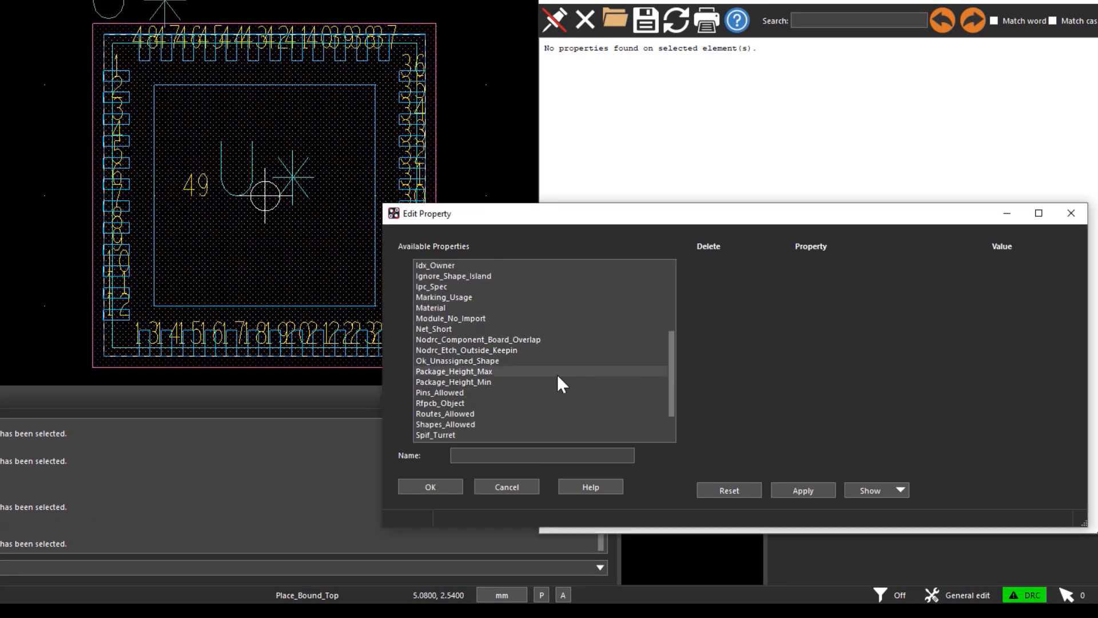
{"action": "left_click", "coordinate": [541, 372]}
{"action": "left_click", "coordinate": [1024, 267]}
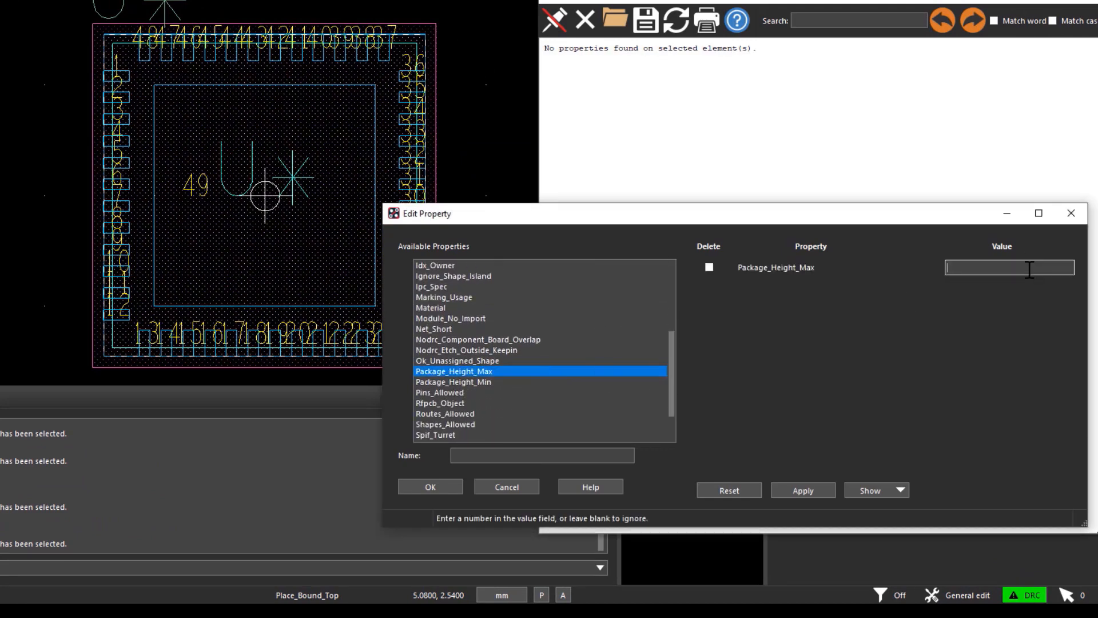
{"action": "type", "text": "0.6 MM"}
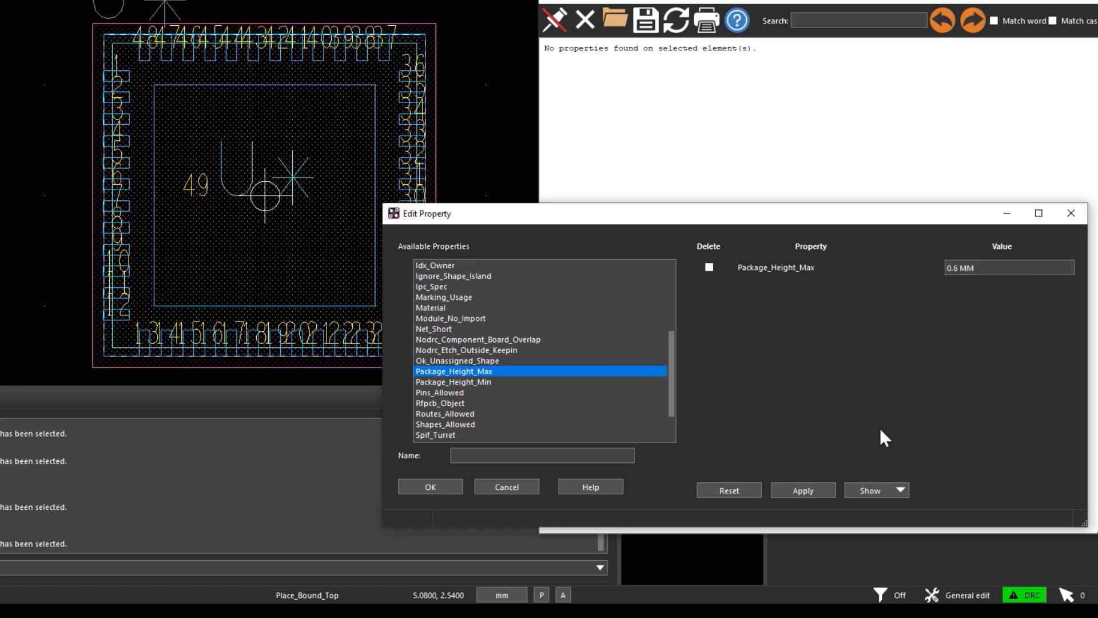
{"action": "left_click", "coordinate": [807, 489]}
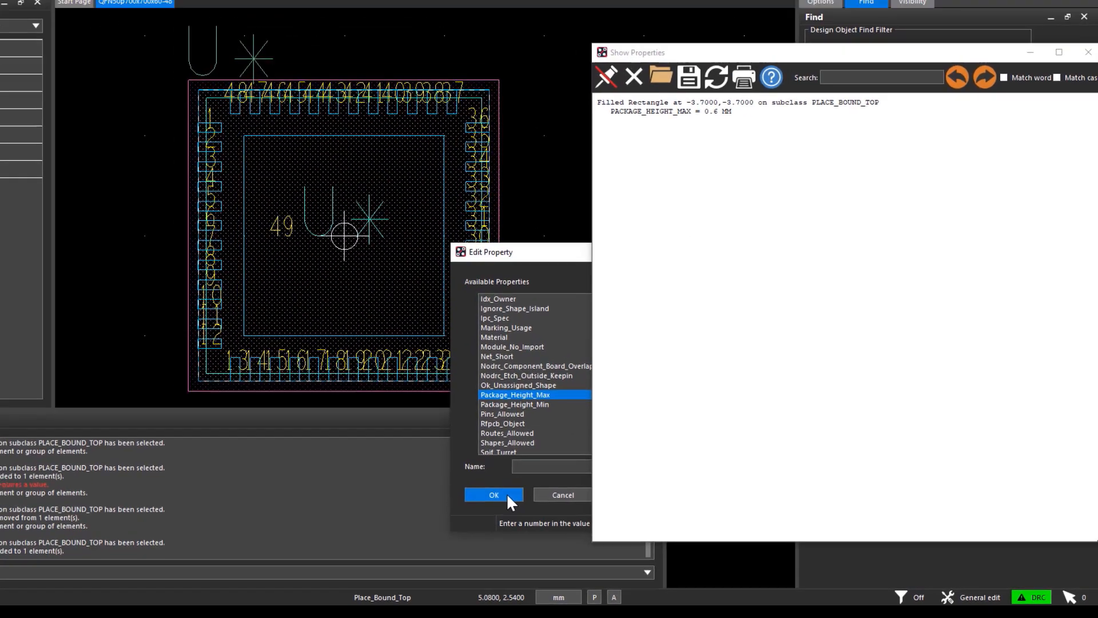
{"action": "left_click", "coordinate": [440, 482]}
{"action": "right_click", "coordinate": [641, 252]}
{"action": "left_click", "coordinate": [657, 259]}
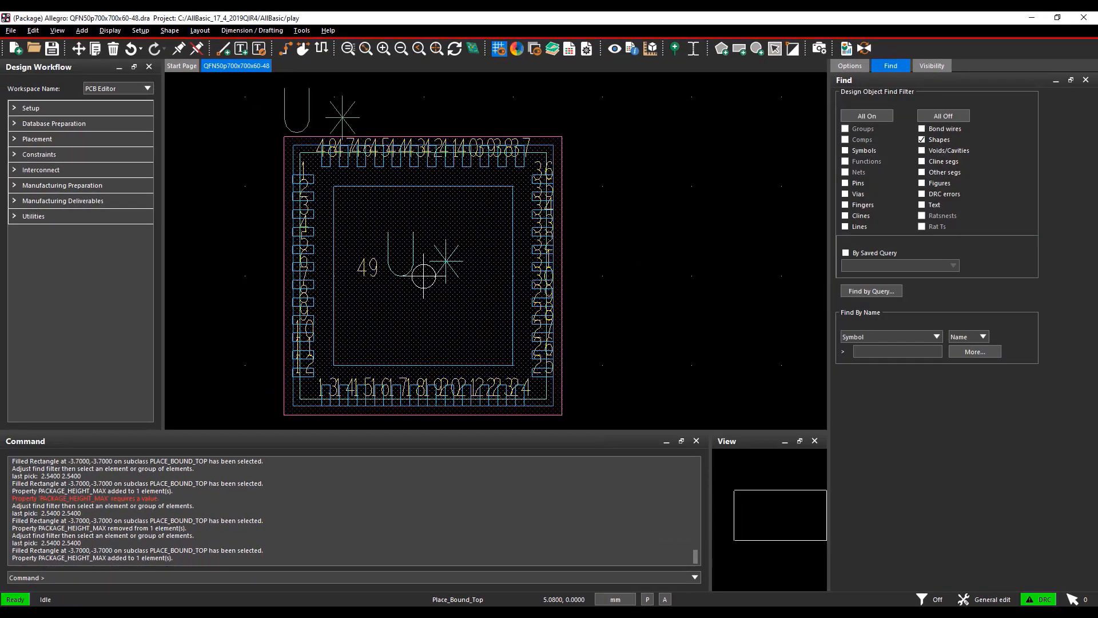